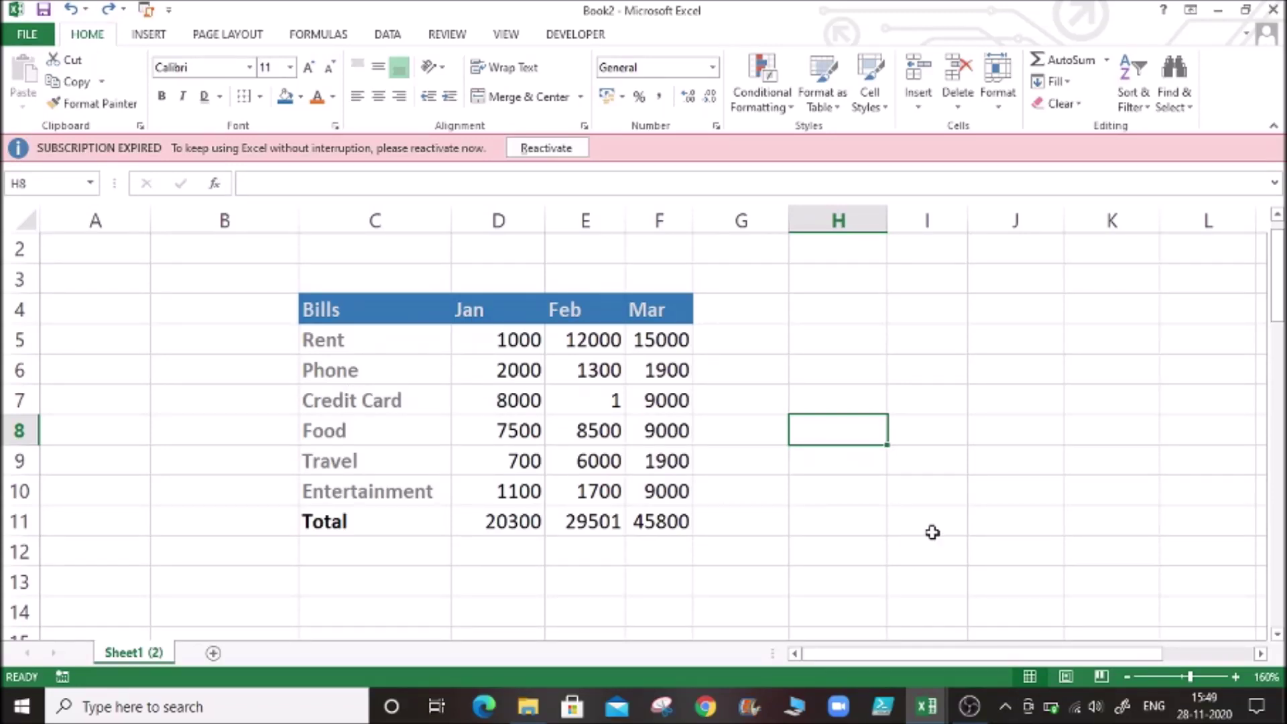
Step: Zoom the sheet to 190% and scroll back left to show columns A–B
click(1237, 678)
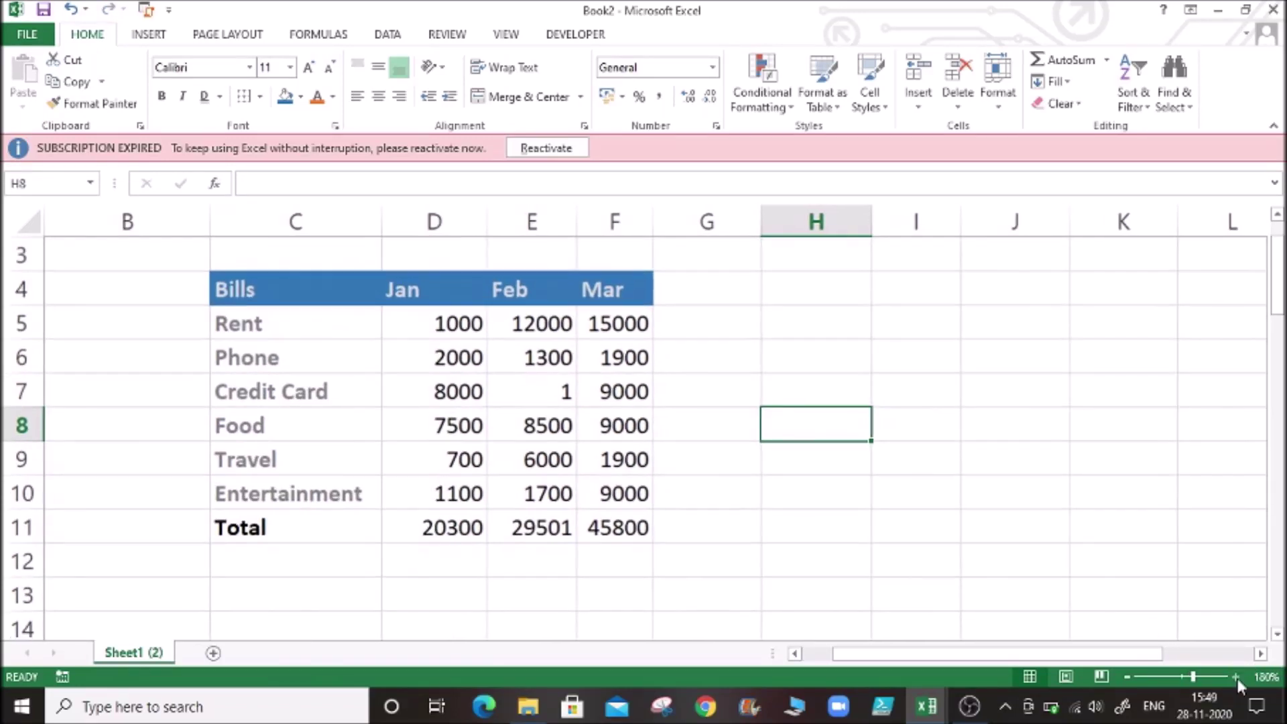
click(1237, 678)
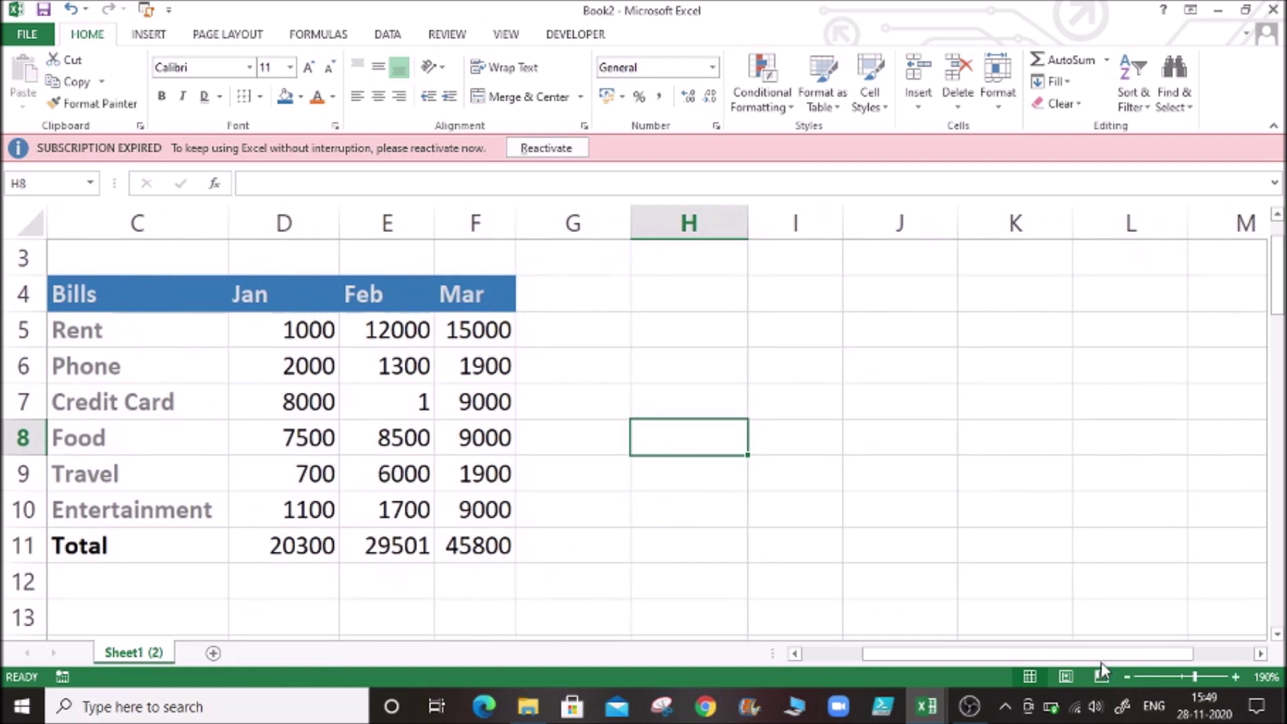
drag(1089, 655, 1027, 654)
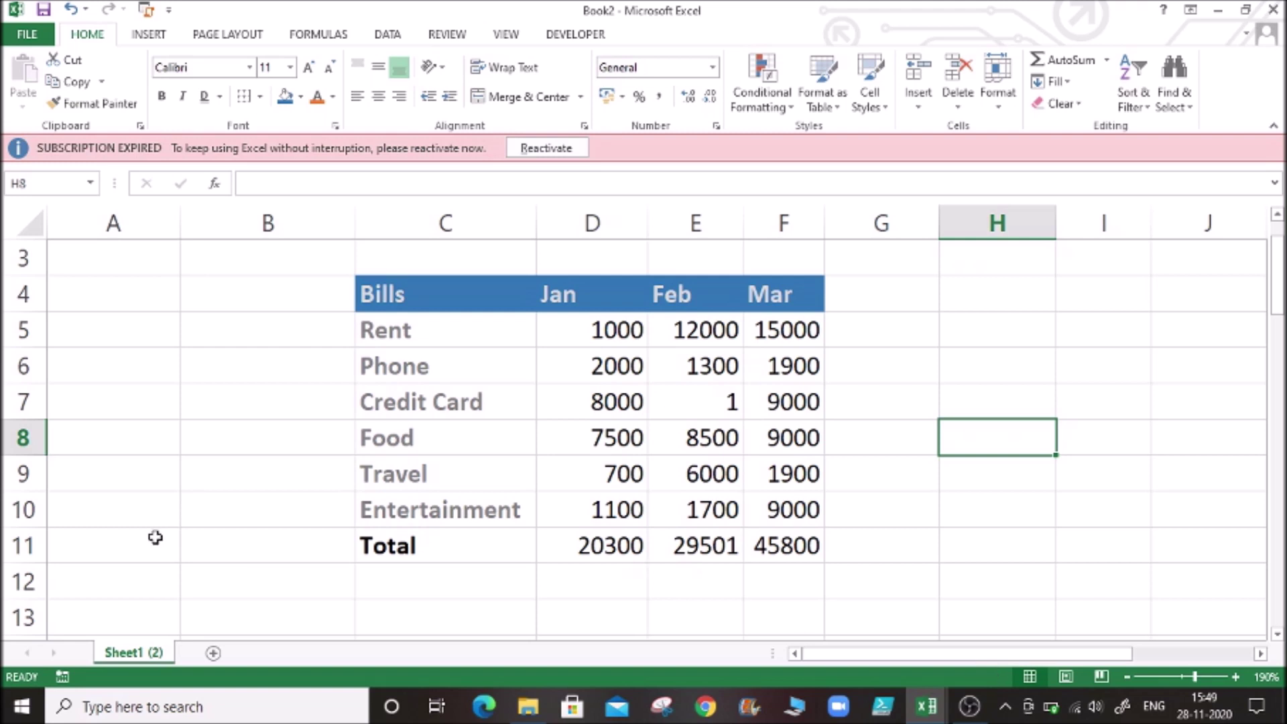
click(190, 495)
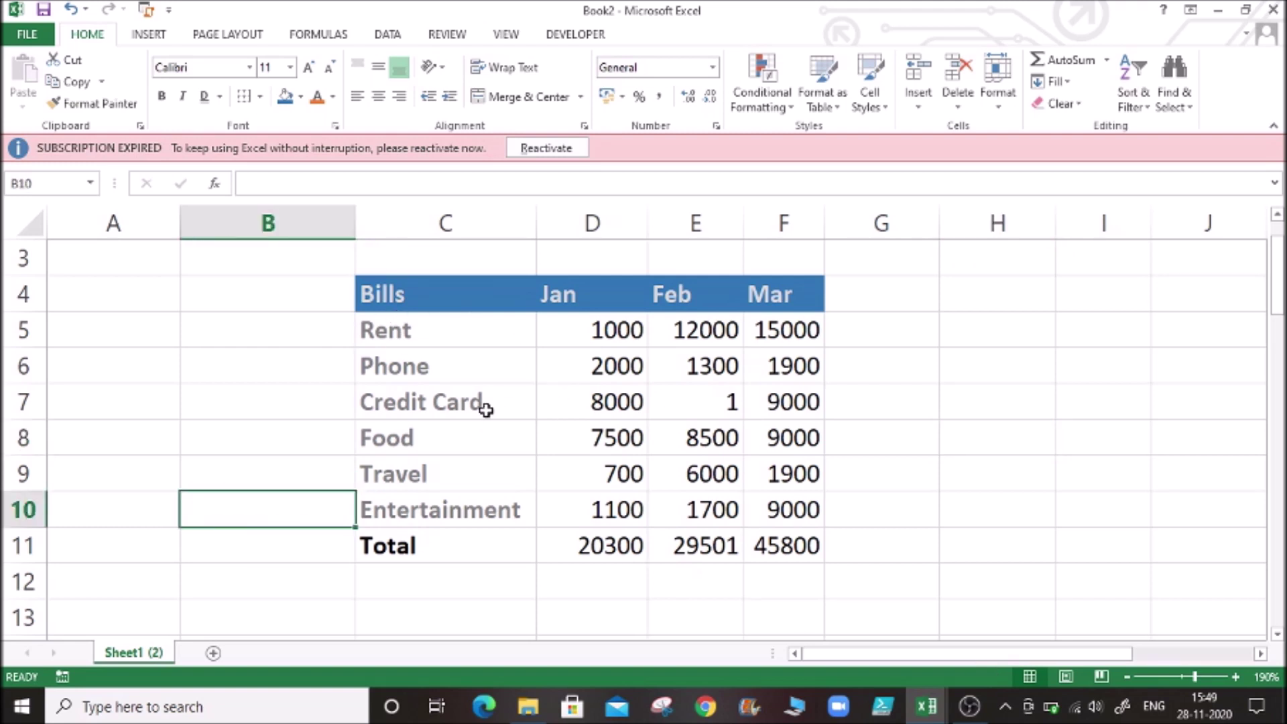
Step: Select the Entertainment row C10:F10
click(420, 346)
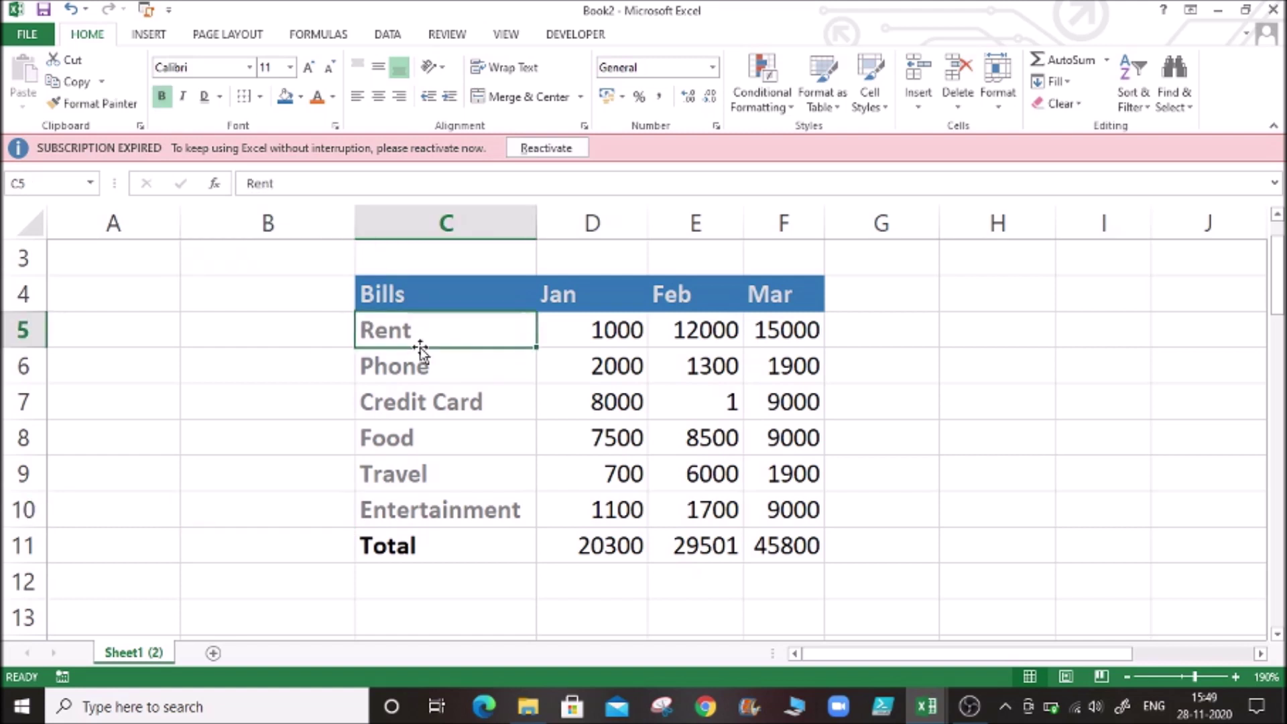
click(455, 470)
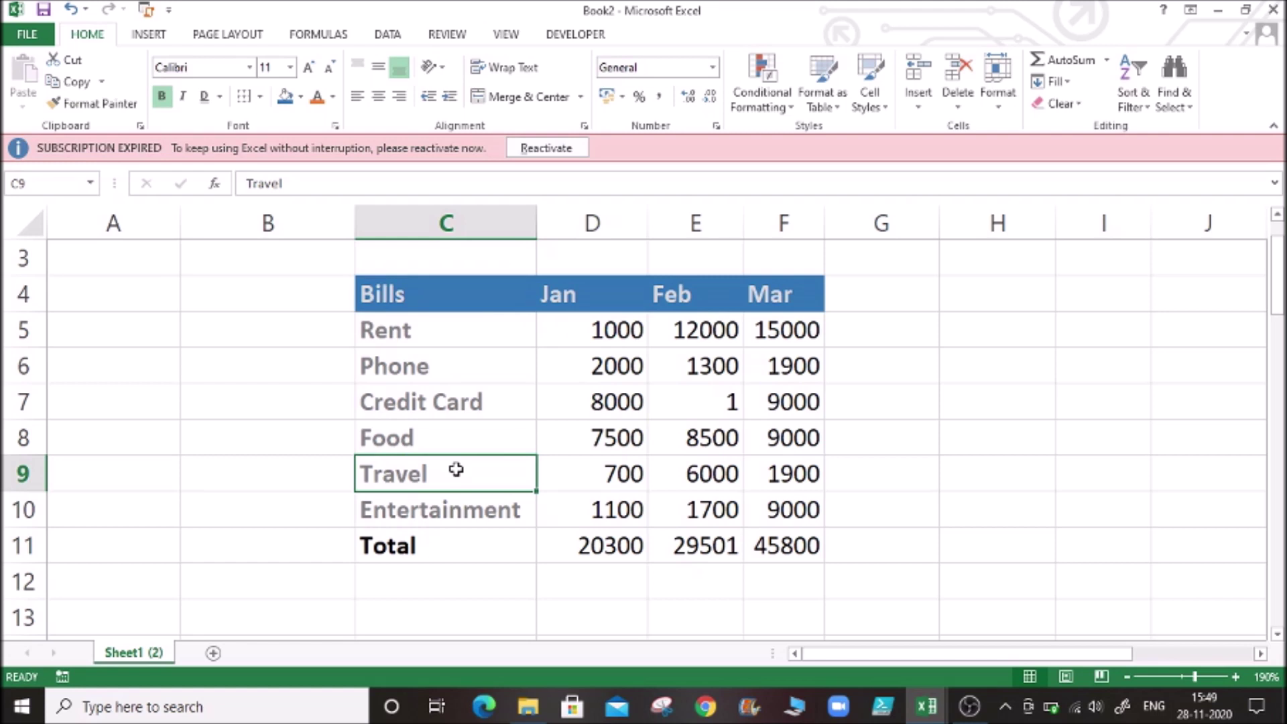
click(443, 506)
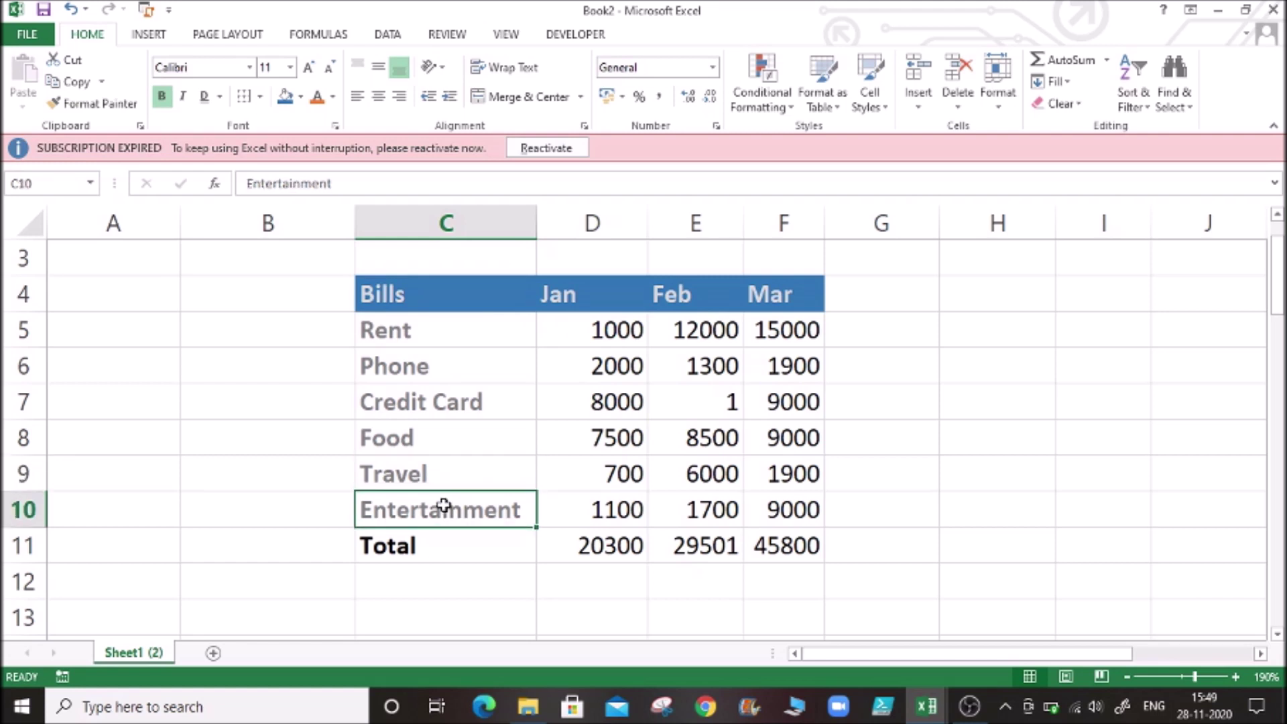
click(469, 461)
click(428, 511)
click(416, 543)
click(427, 507)
click(485, 540)
click(452, 508)
key(shift+Right)
key(shift+Right)
key(shift+Right)
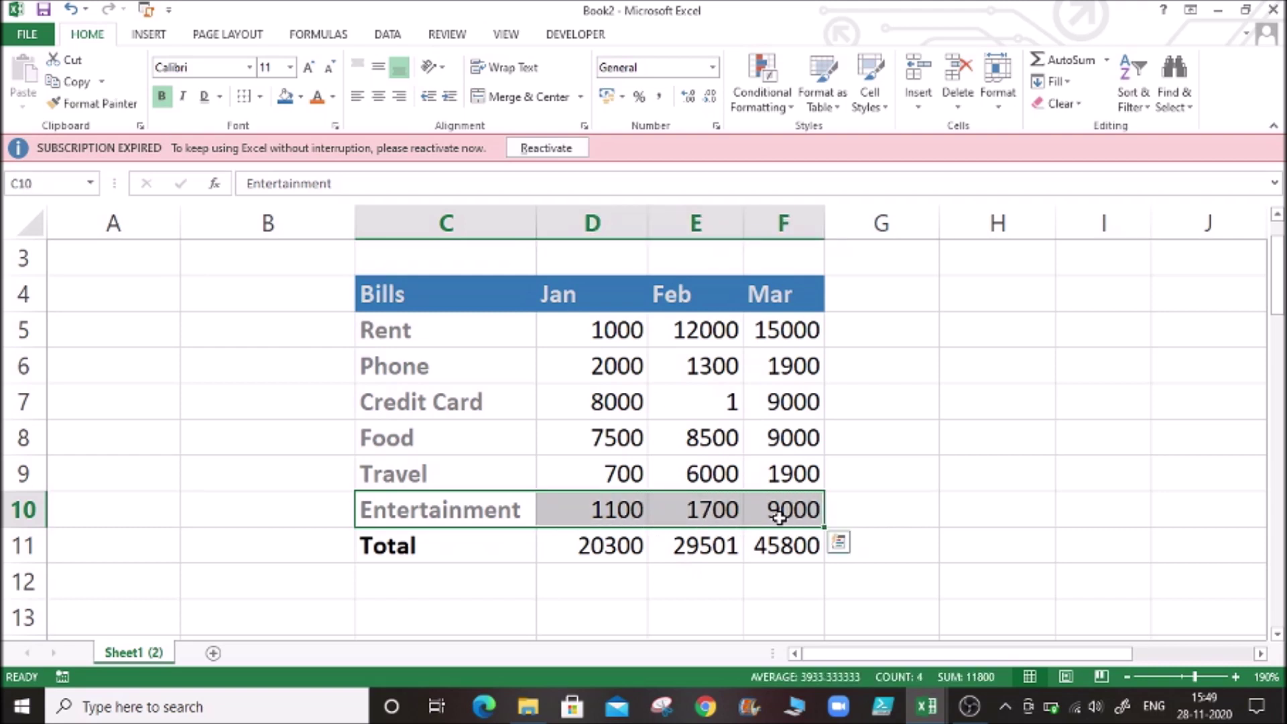
Step: Apply a Thick Bottom Border under the Entertainment row
click(259, 101)
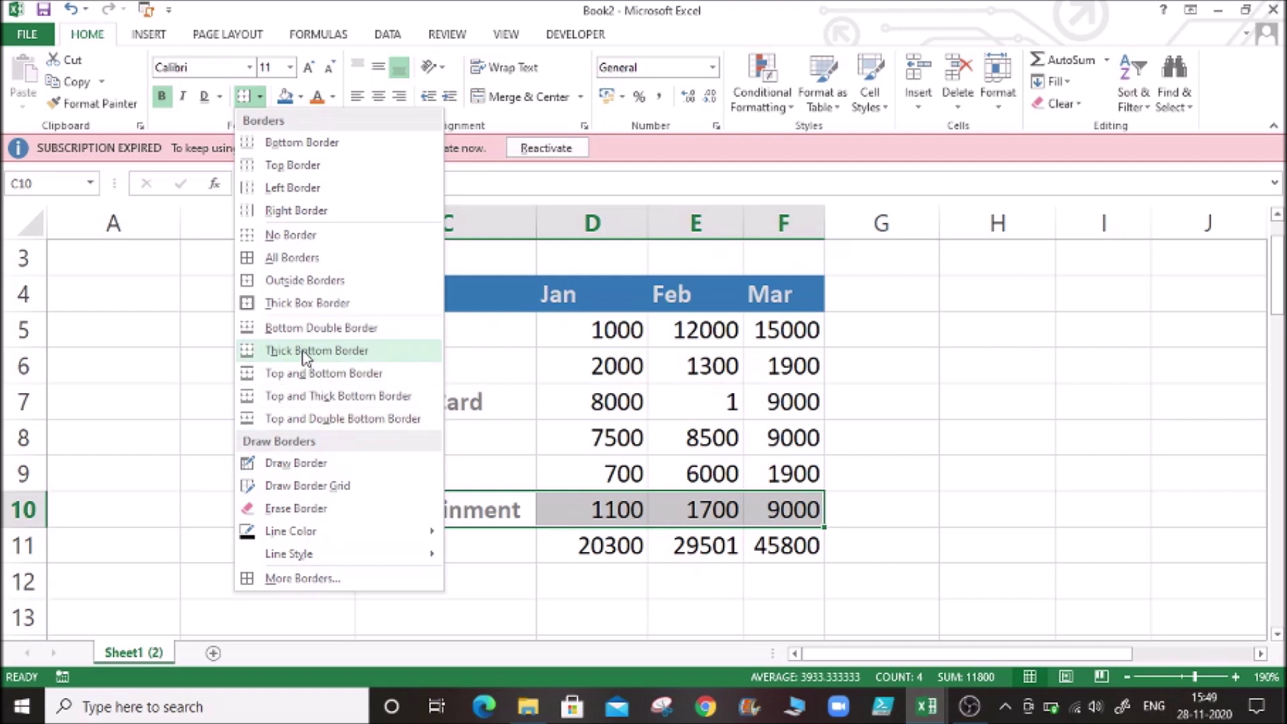
click(303, 350)
click(256, 437)
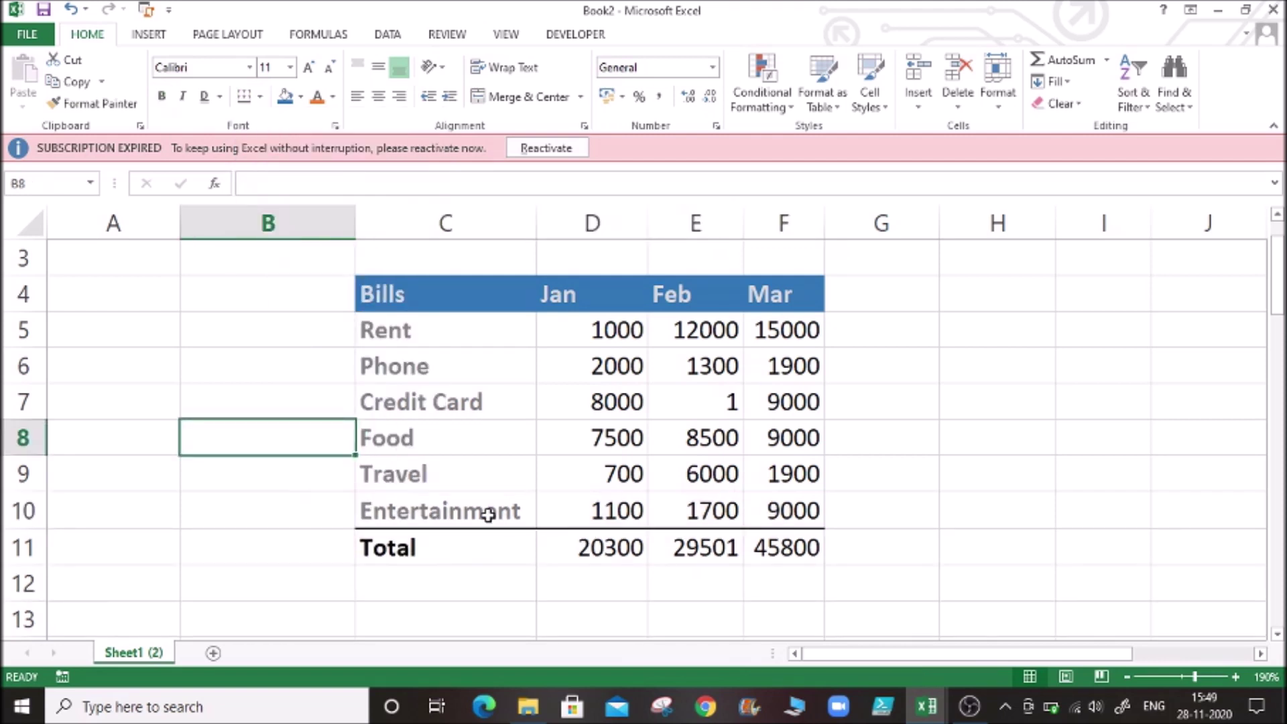
Step: Add a Left Border along the bill names C5:C10
click(854, 487)
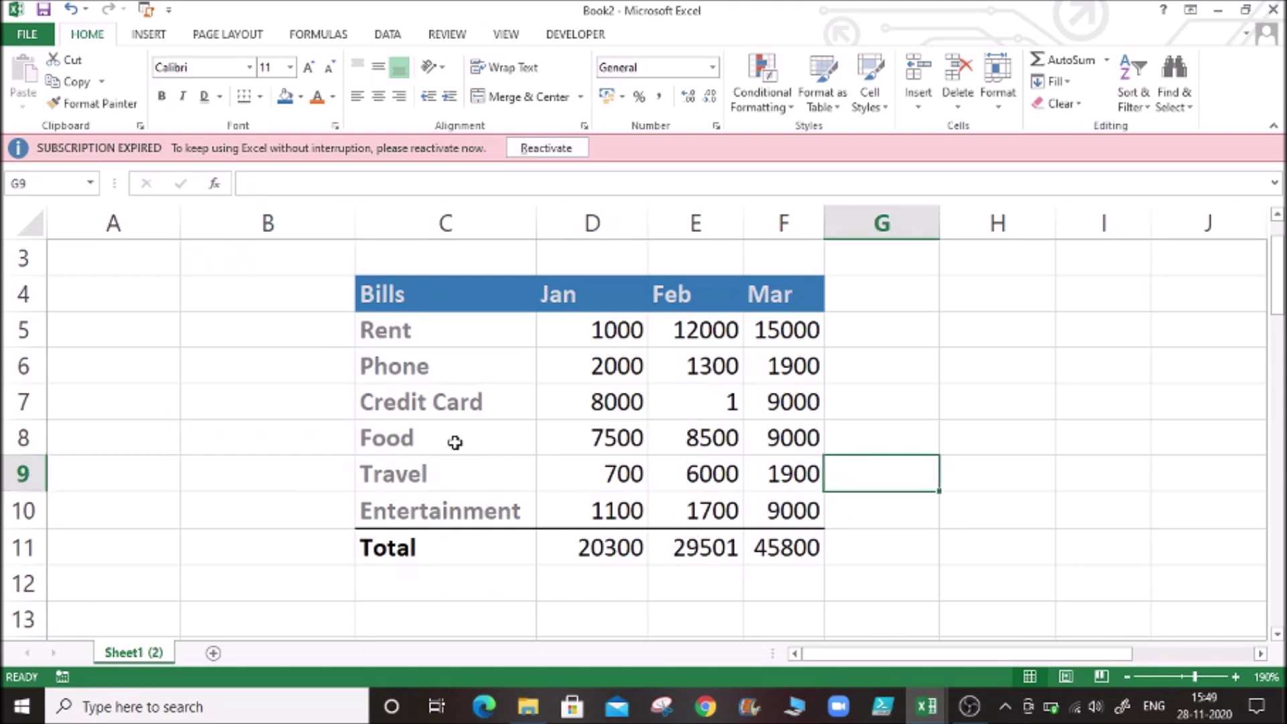
click(403, 295)
drag(421, 330, 421, 510)
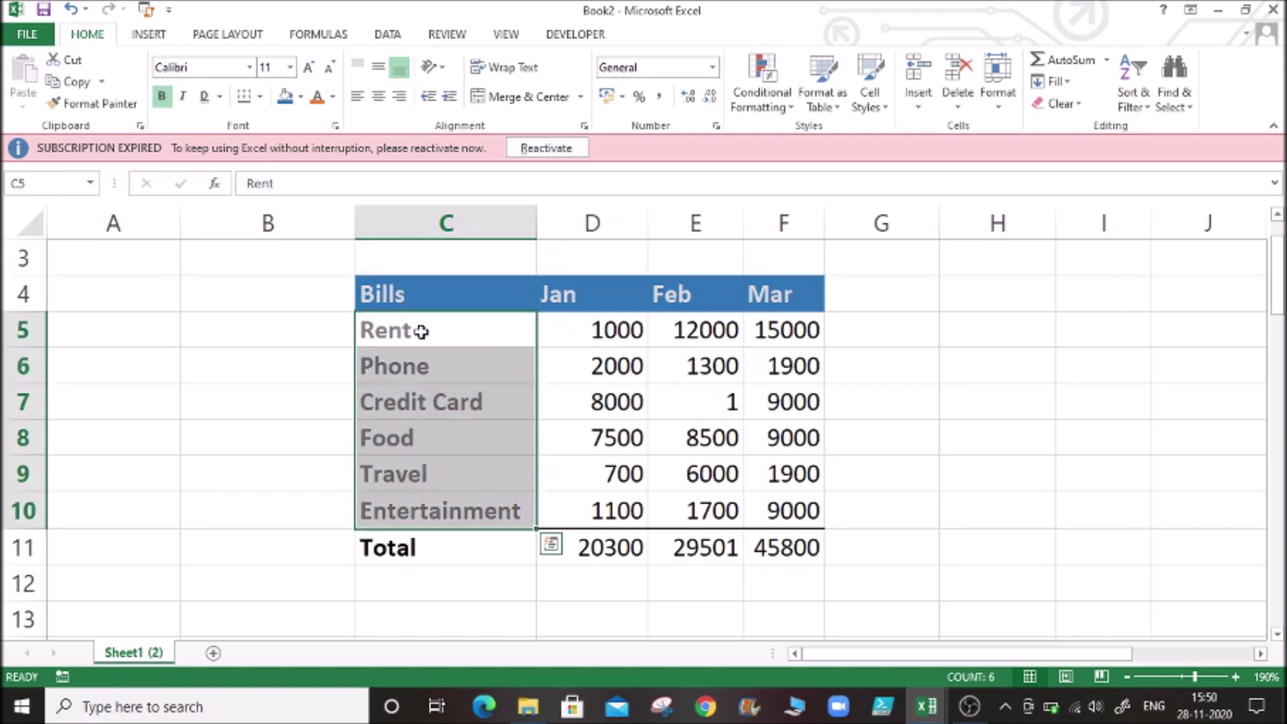
click(260, 98)
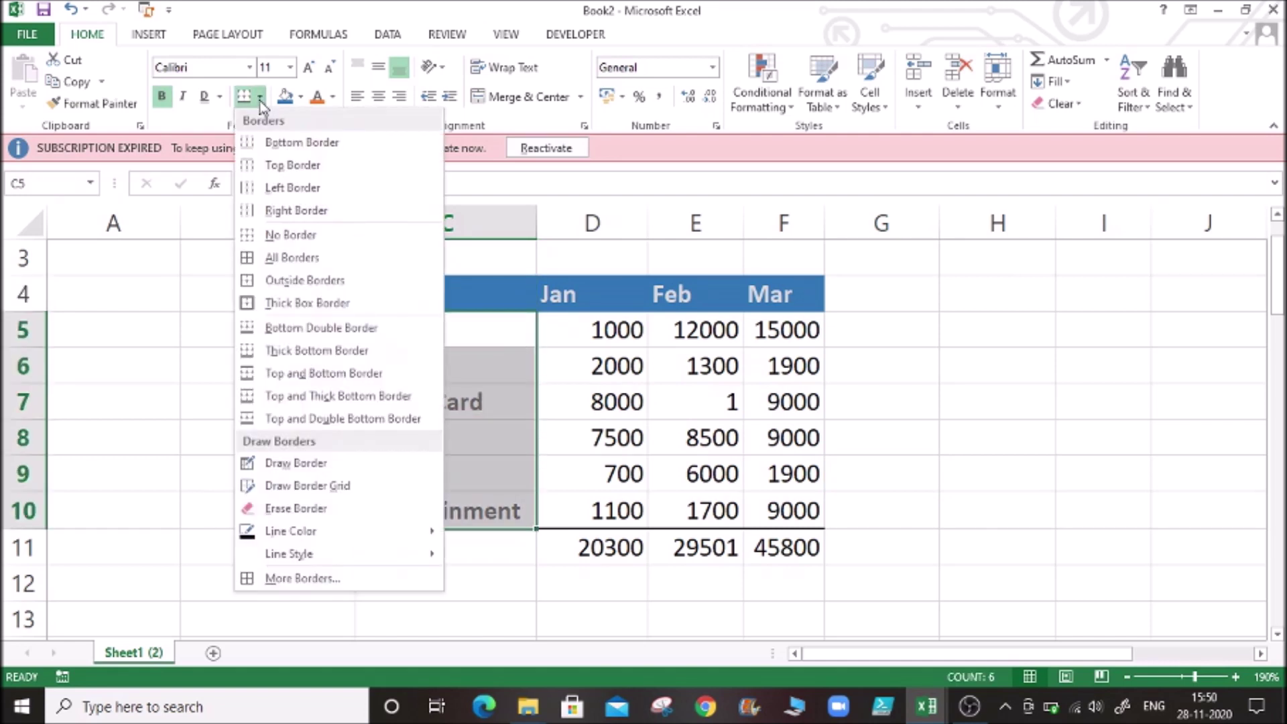
click(275, 187)
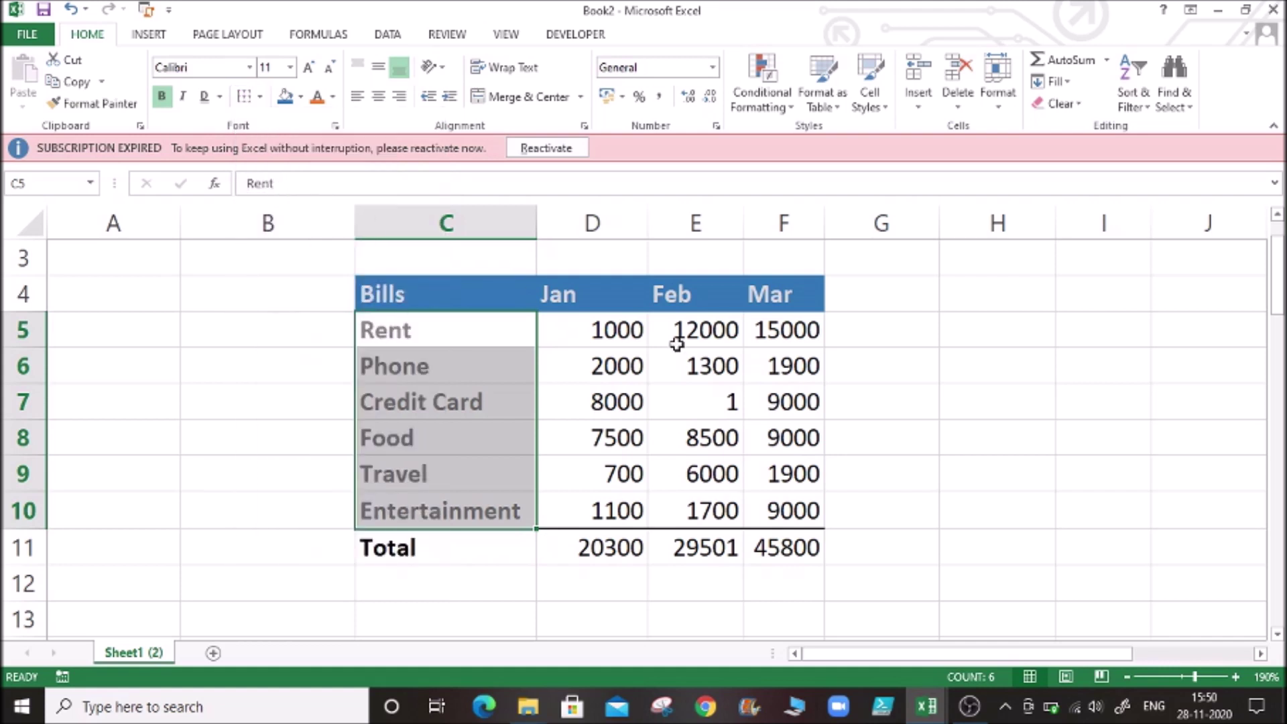
Step: Add a Right Border along the Mar figures F5:F10
click(764, 332)
key(shift+Down)
key(shift+Down)
key(shift+Down)
key(shift+Down)
key(shift+Down)
key(shift+Down)
key(shift+Up)
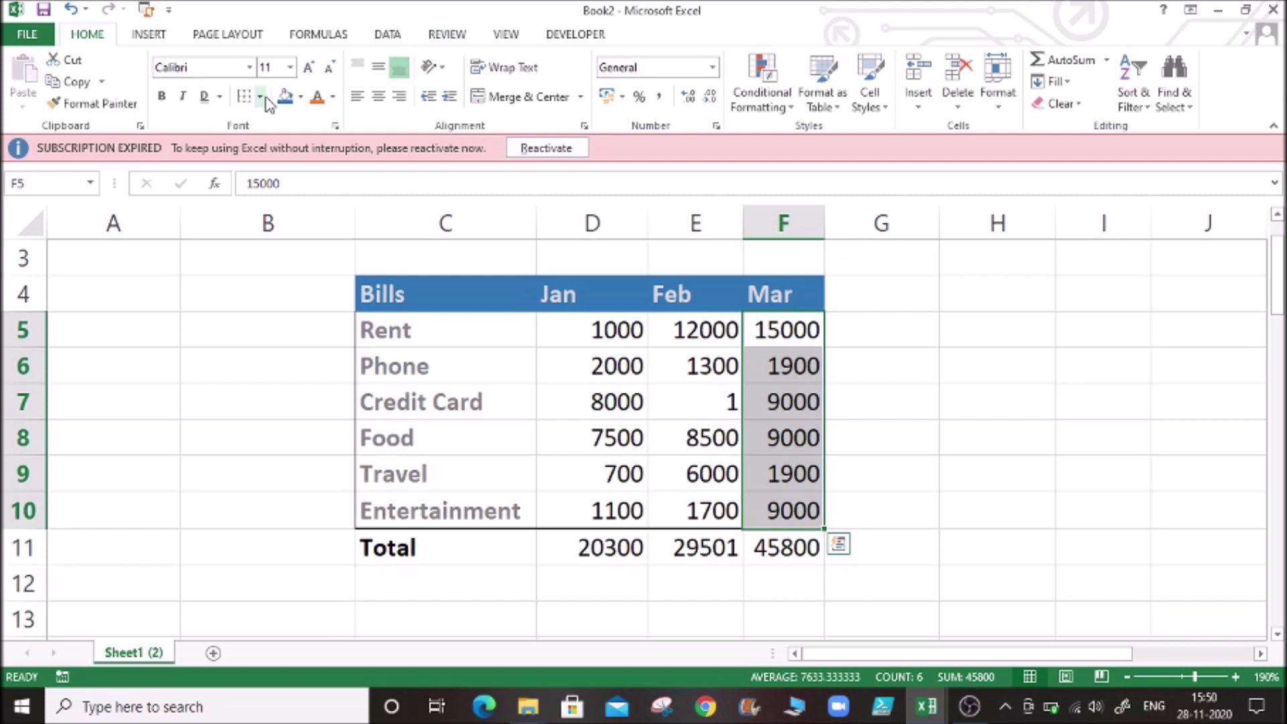
click(260, 97)
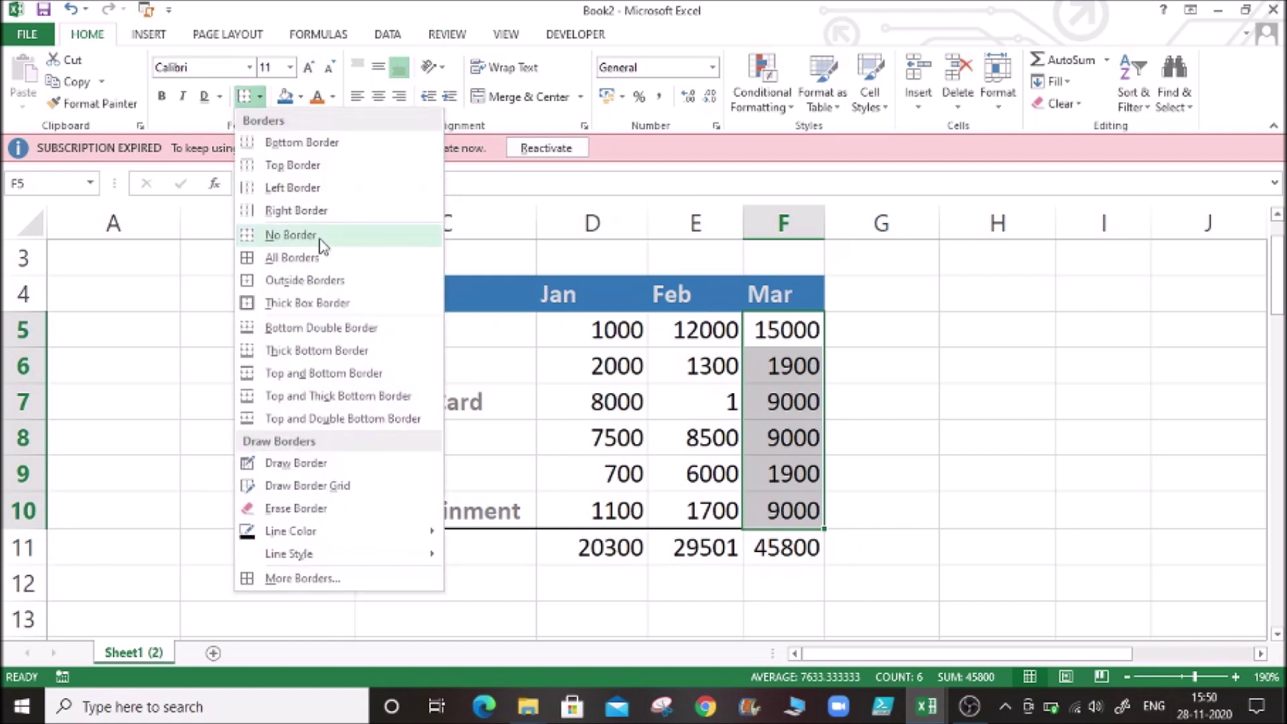
click(313, 216)
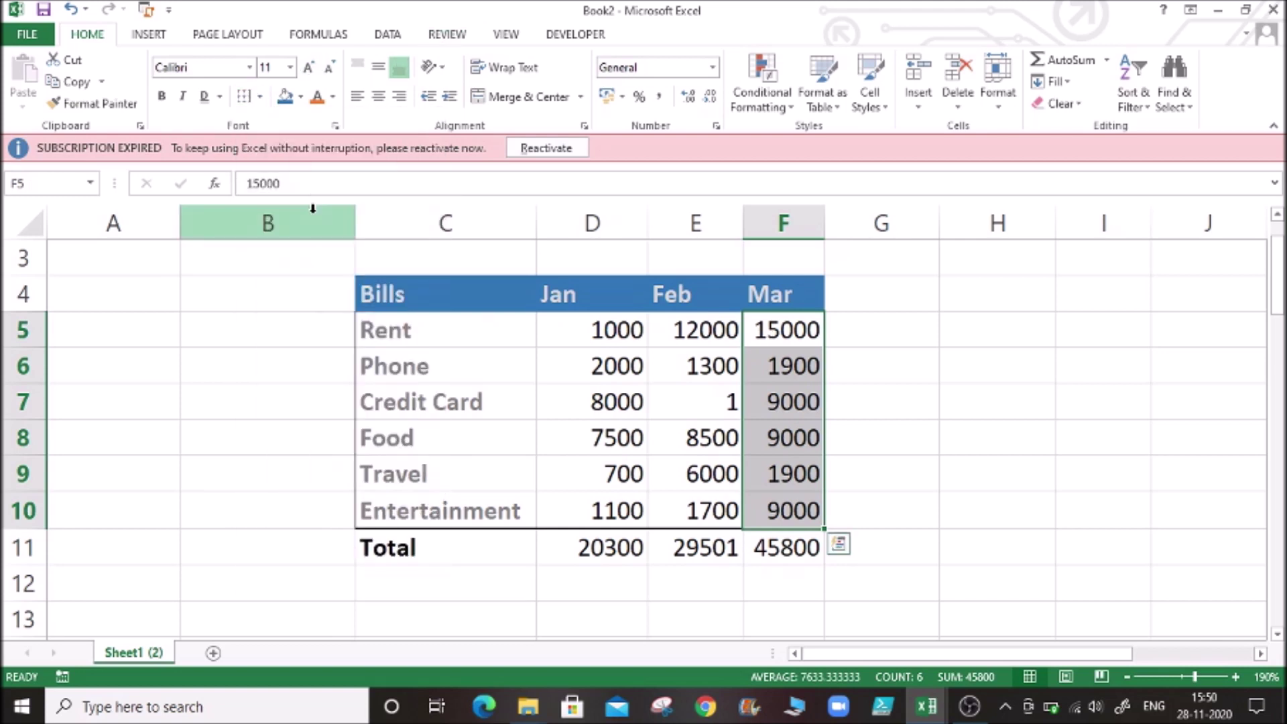
click(1031, 268)
click(397, 293)
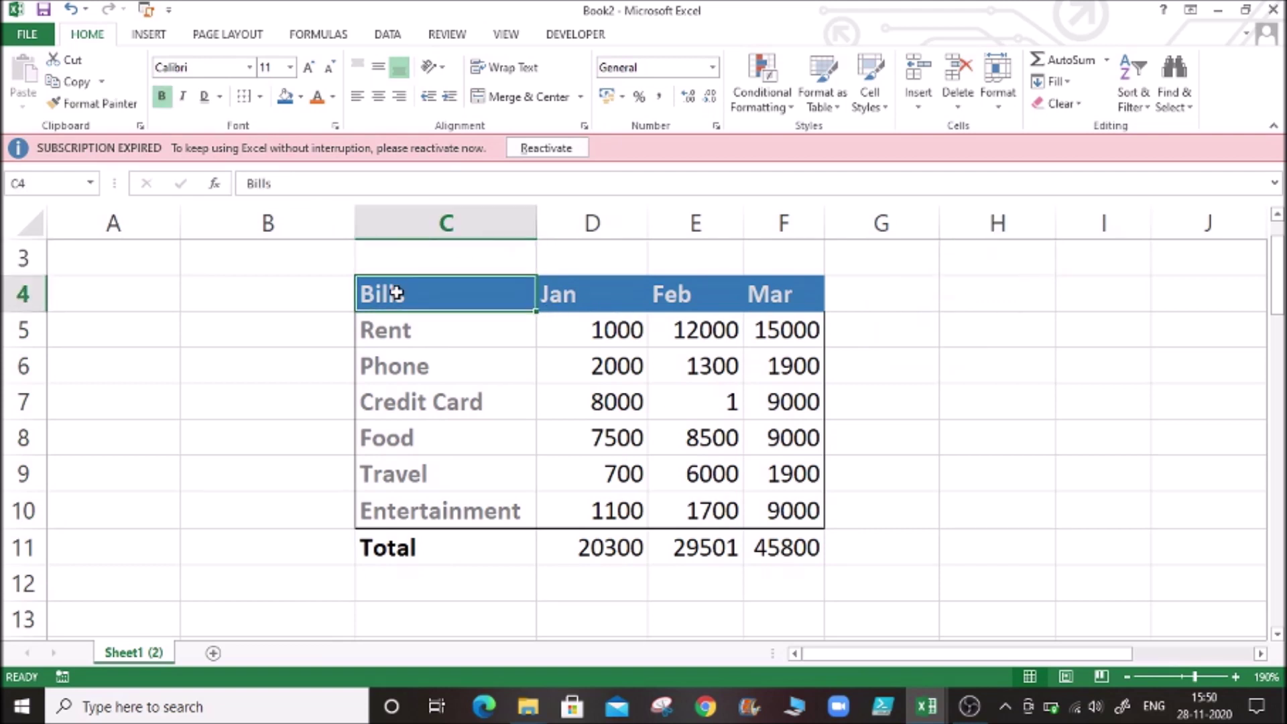
Step: Try a border on the header row, then undo it
key(shift+Right)
key(shift+Right)
key(shift+Right)
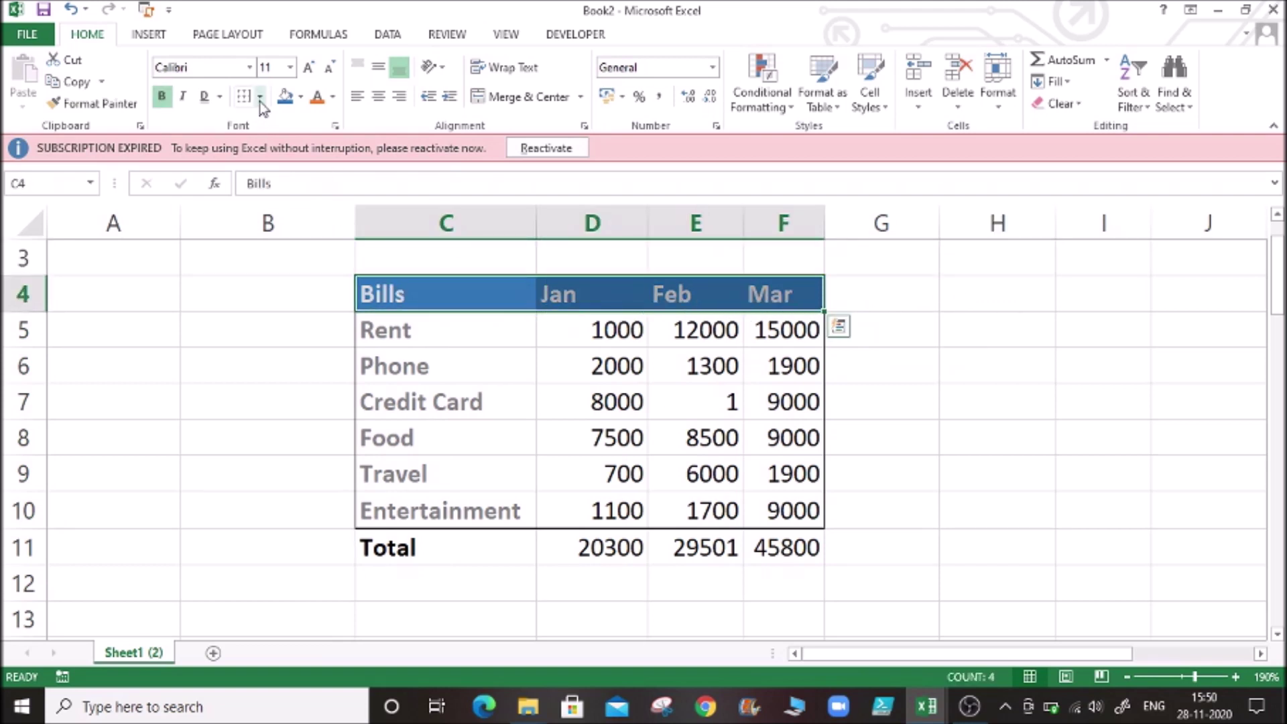
click(260, 99)
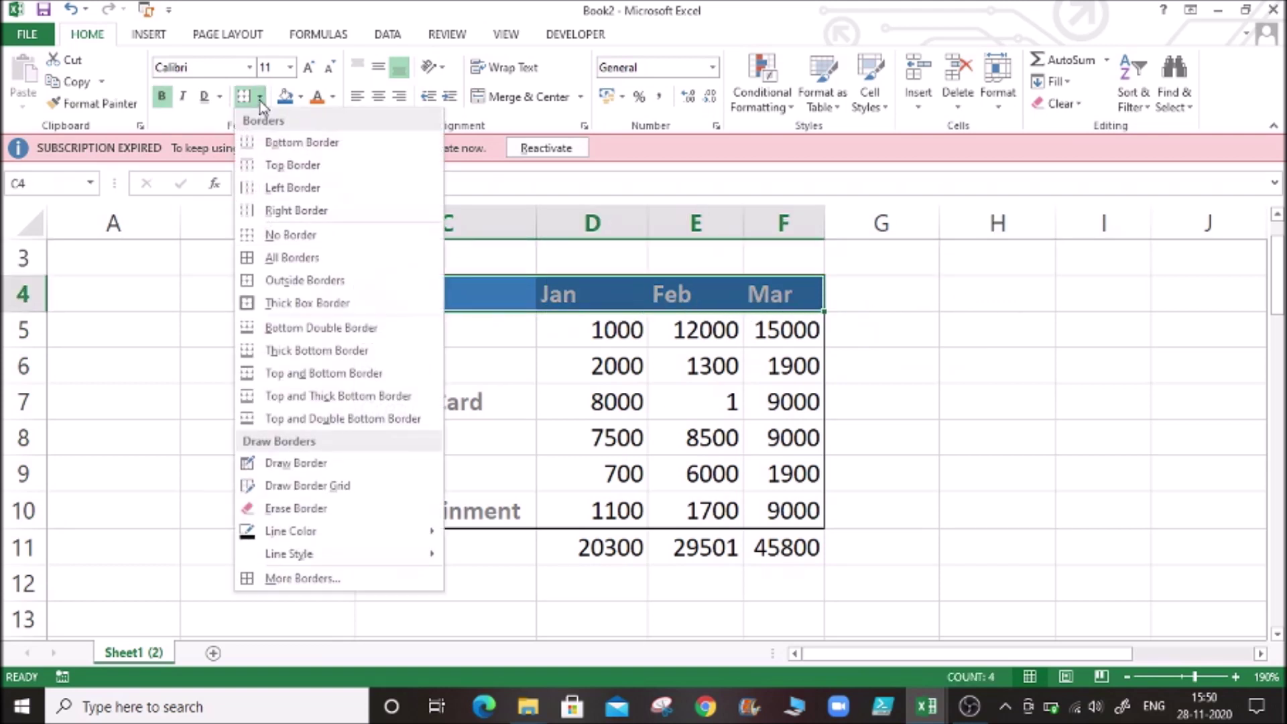
click(282, 171)
click(201, 305)
click(193, 340)
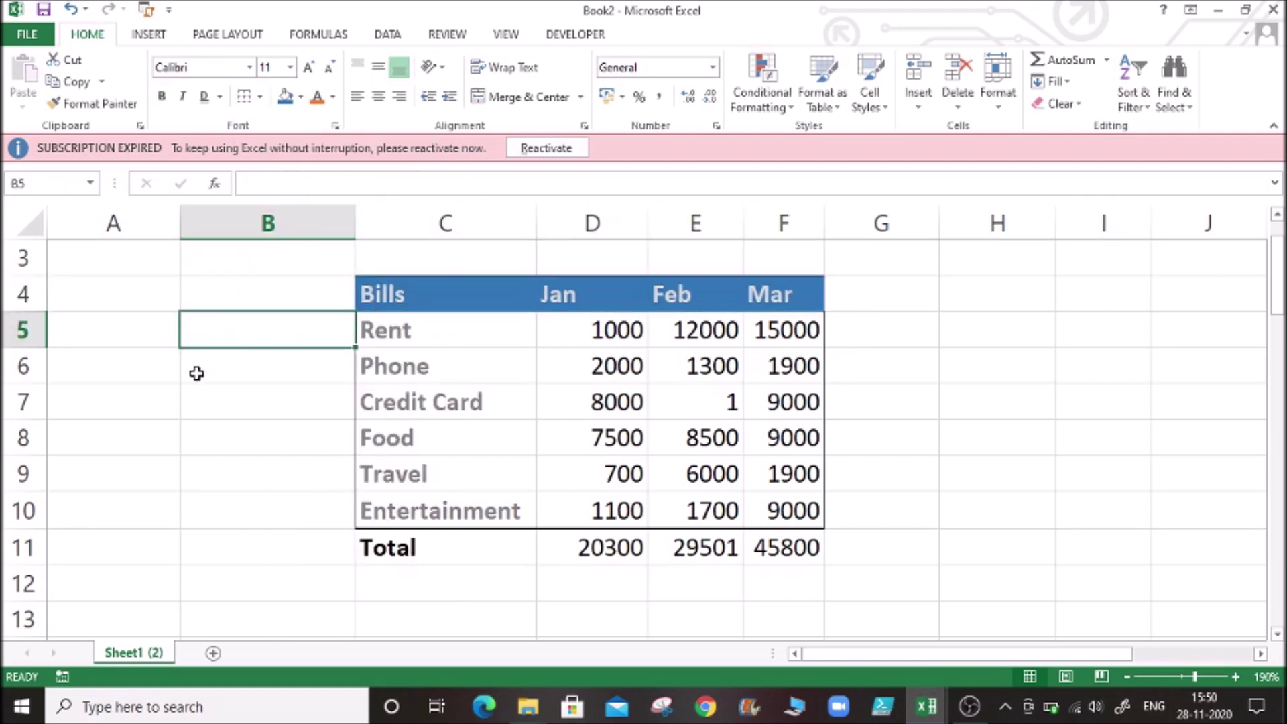
key(ctrl+z)
click(254, 389)
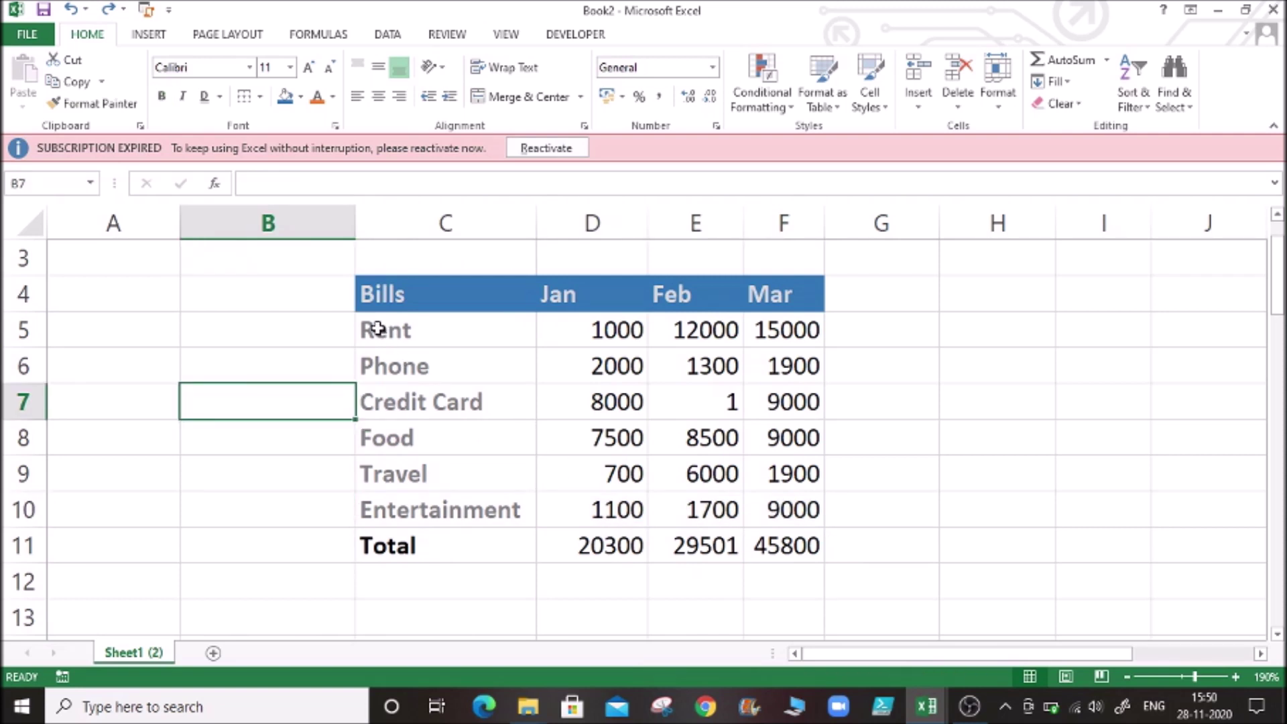
Step: Surround the whole table C4:F11 with a Thick Box Border
drag(376, 291, 772, 544)
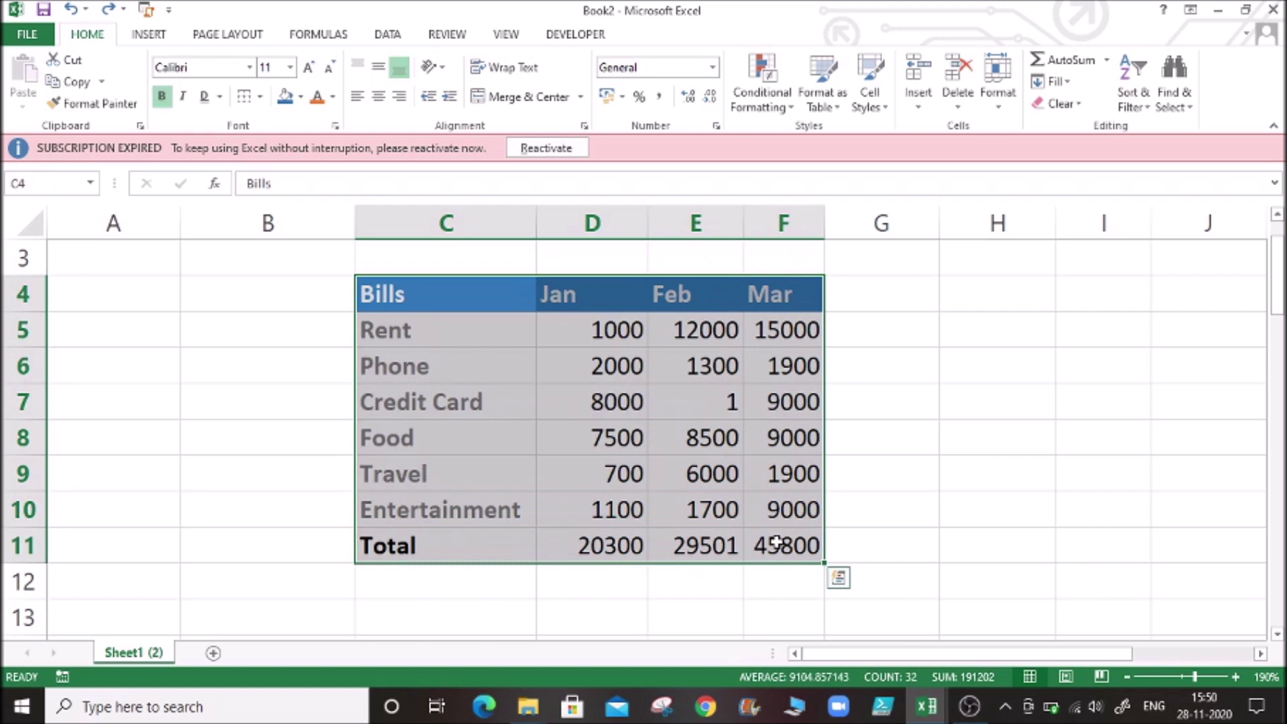
click(259, 97)
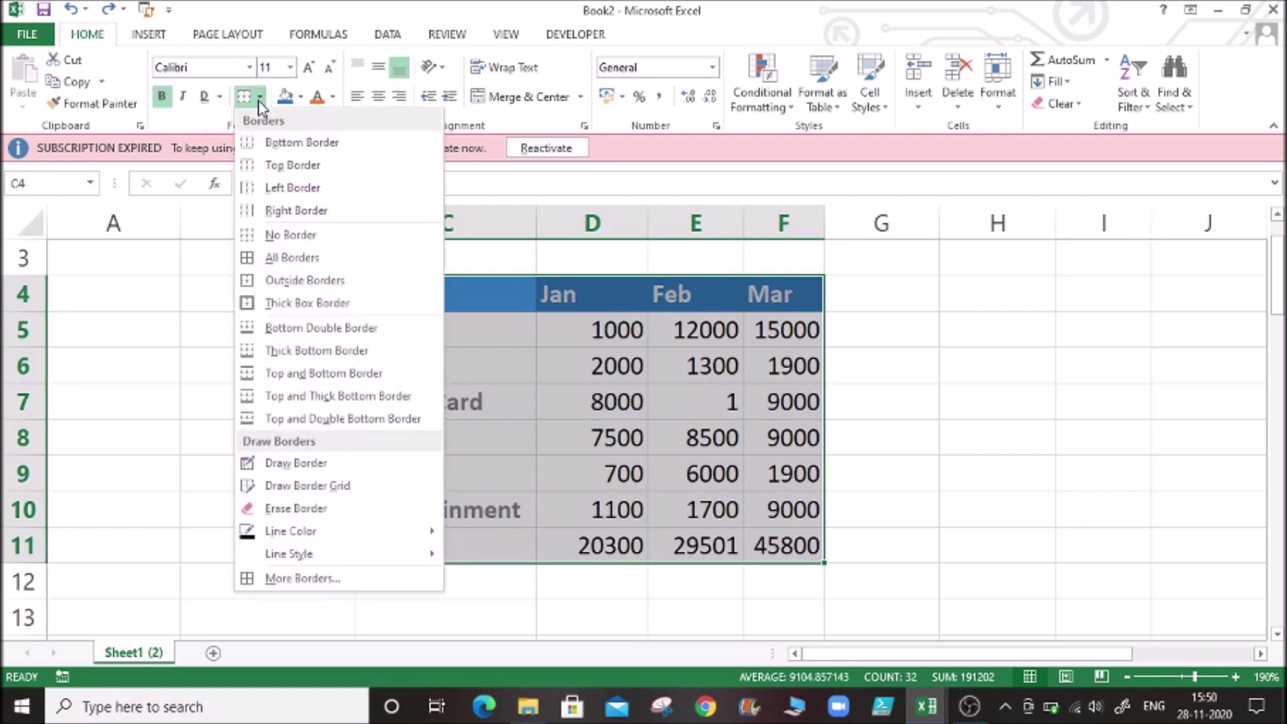
click(312, 303)
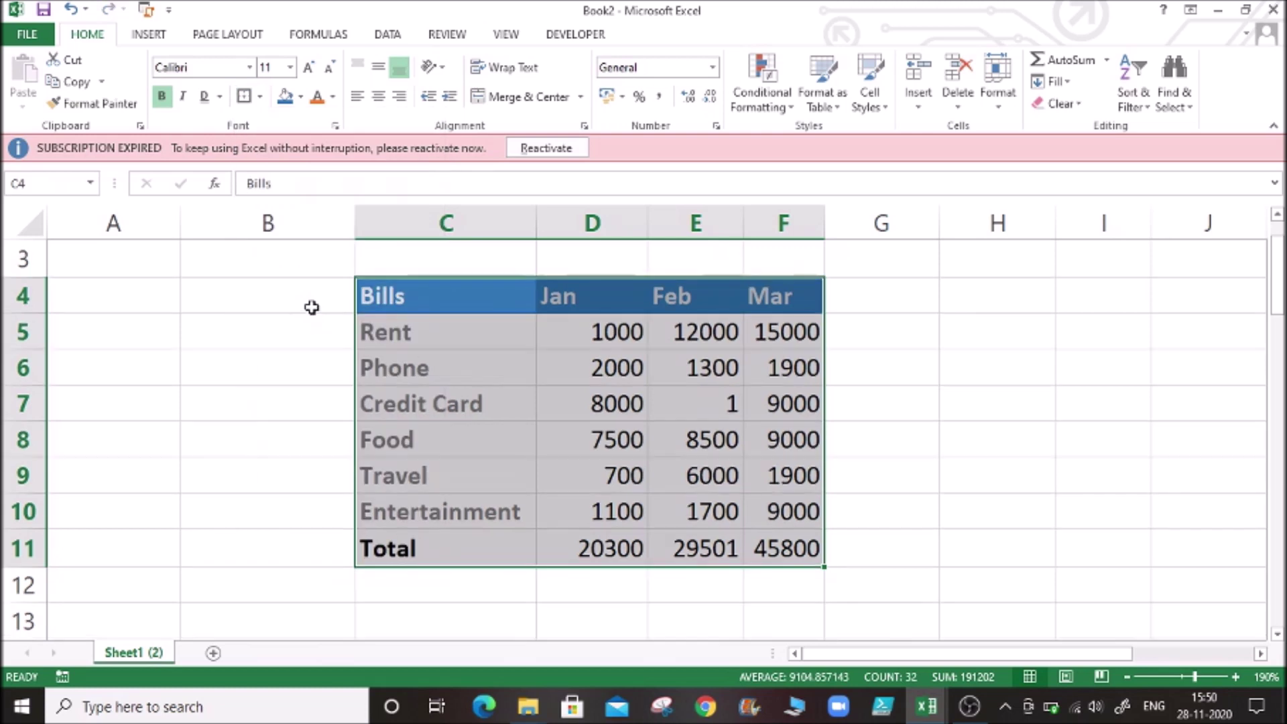
click(224, 353)
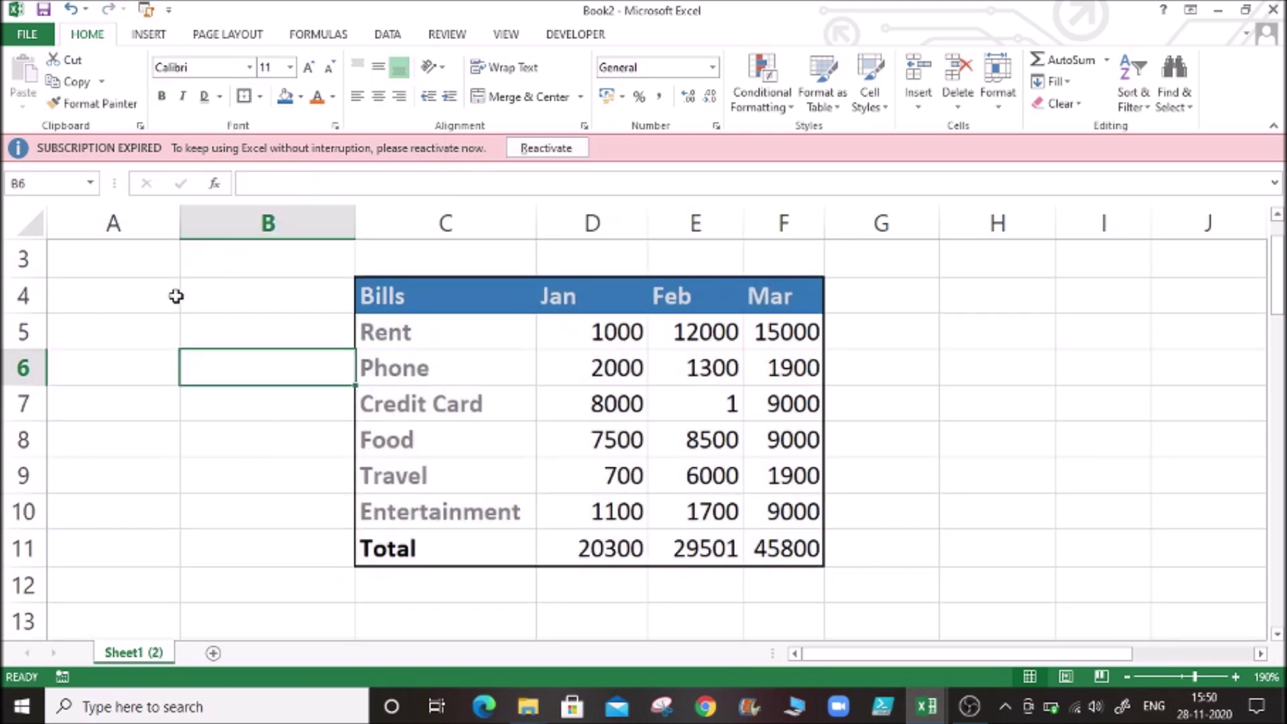
Step: Give the Total row C11:F11 top and thick bottom borders
click(423, 547)
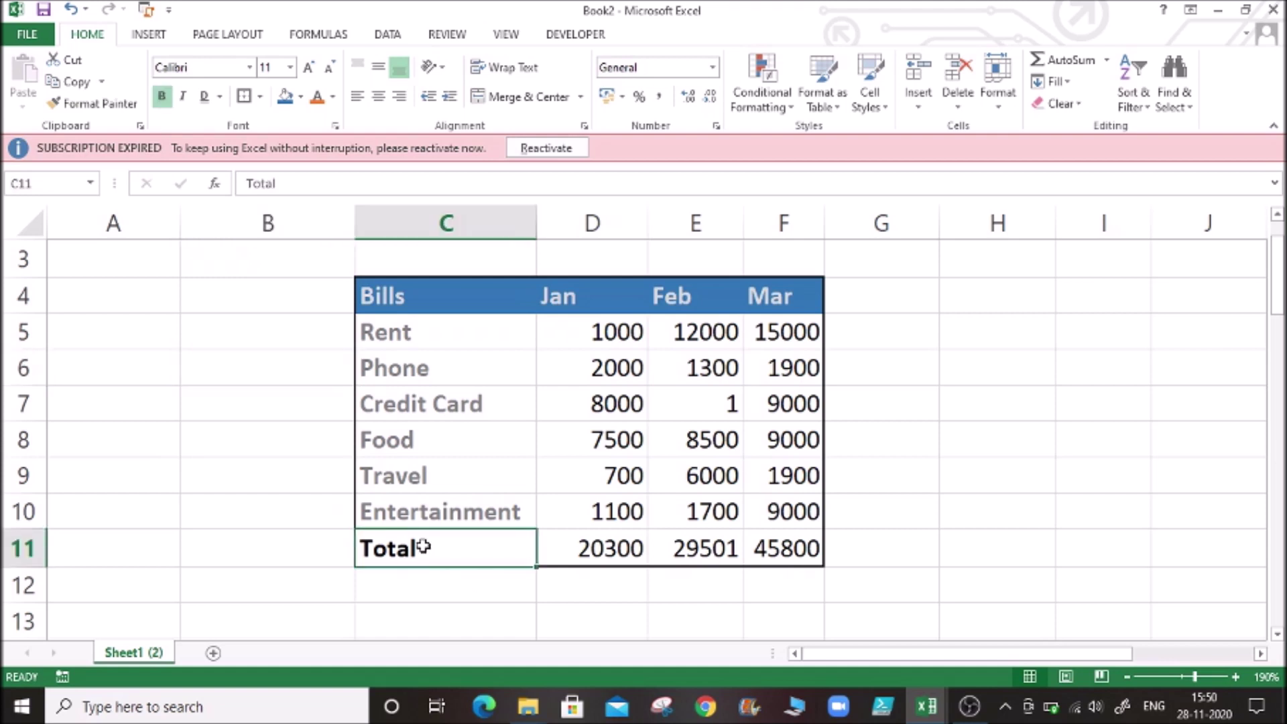
key(shift+Right)
key(shift+Right)
key(shift+Right)
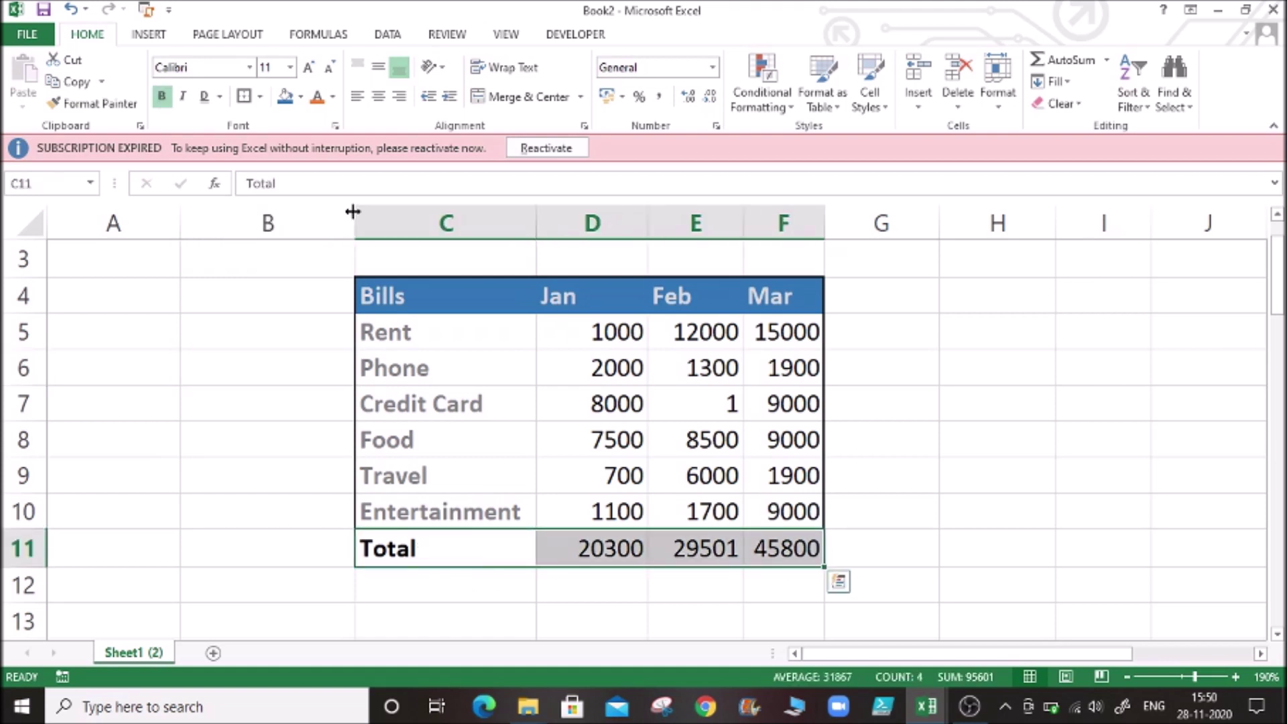
click(242, 101)
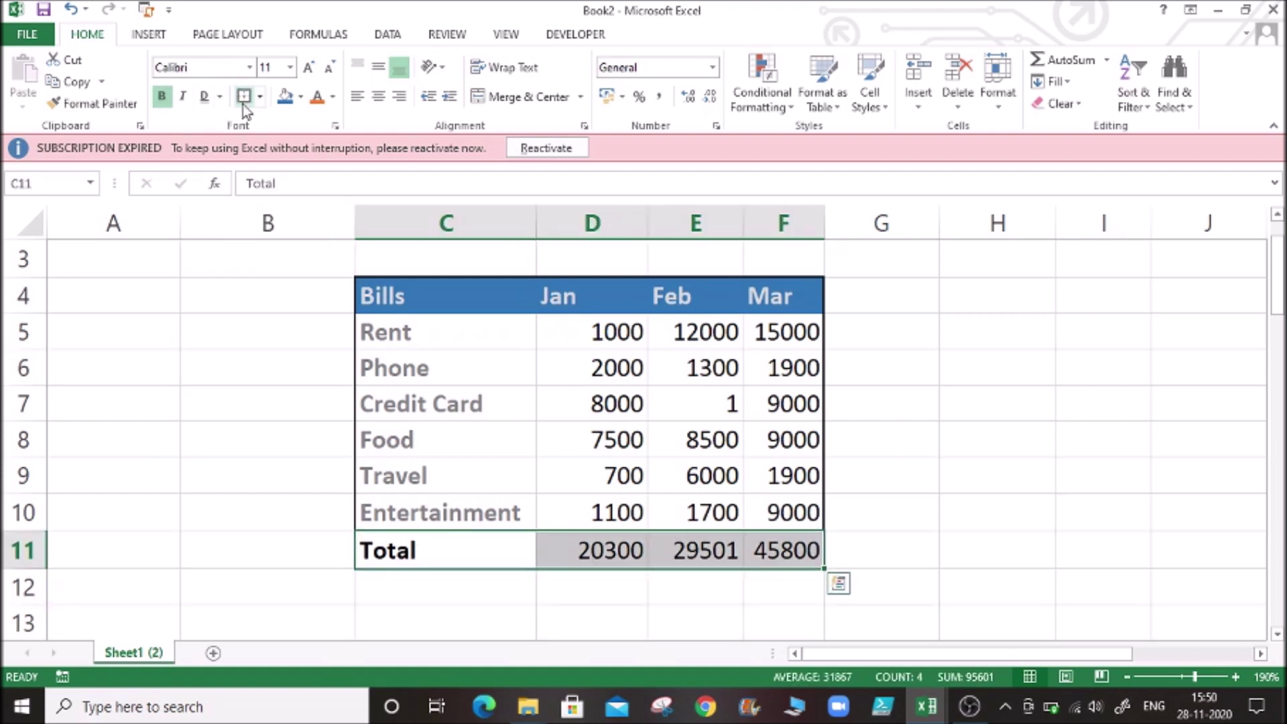
click(188, 414)
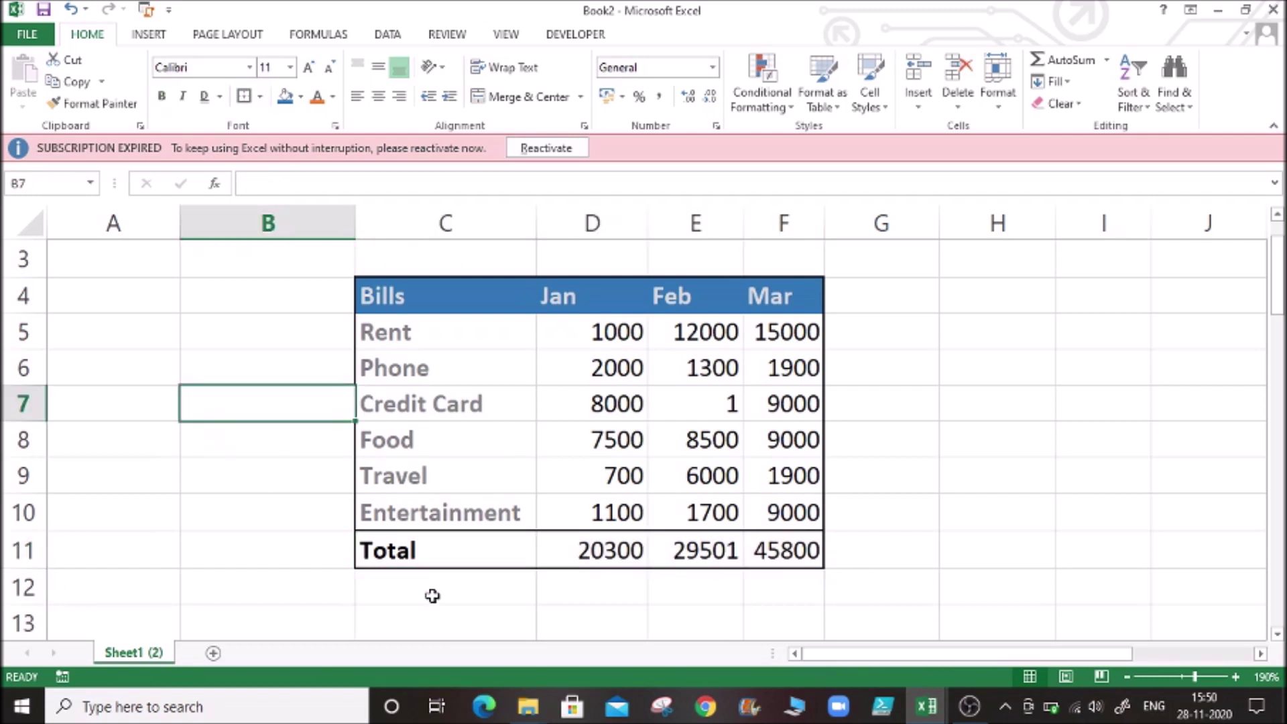
click(511, 548)
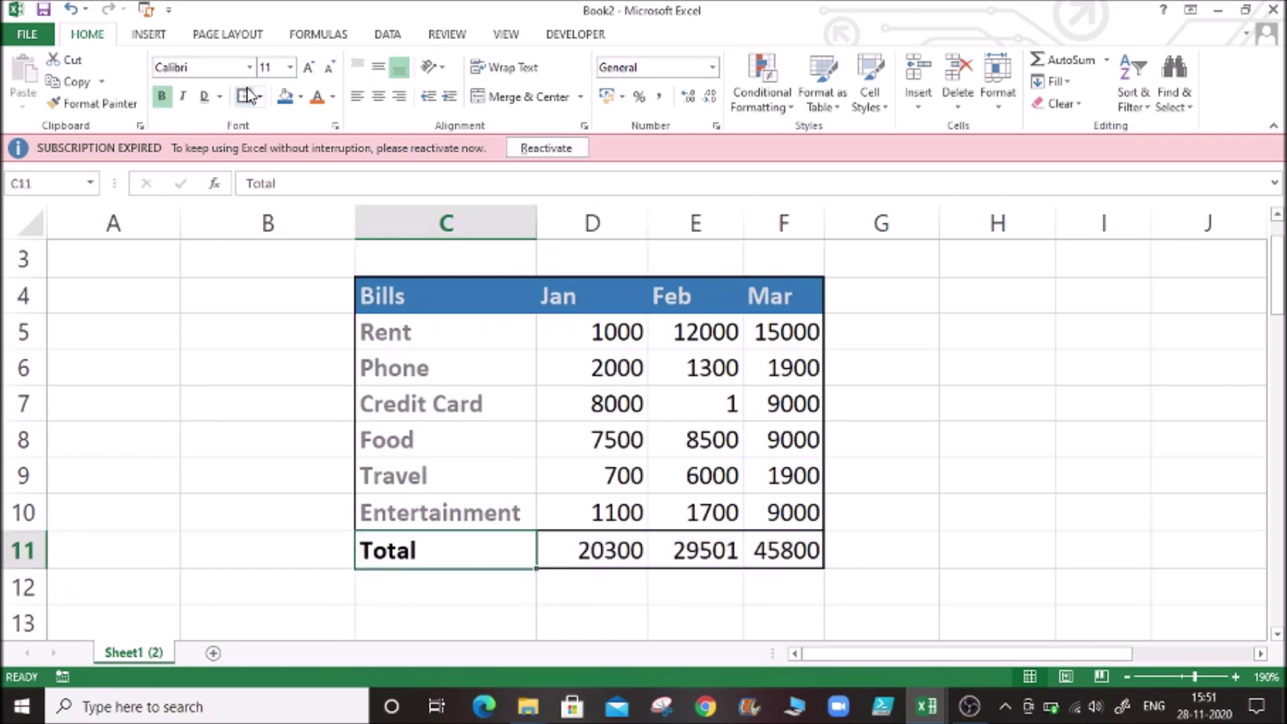
click(236, 369)
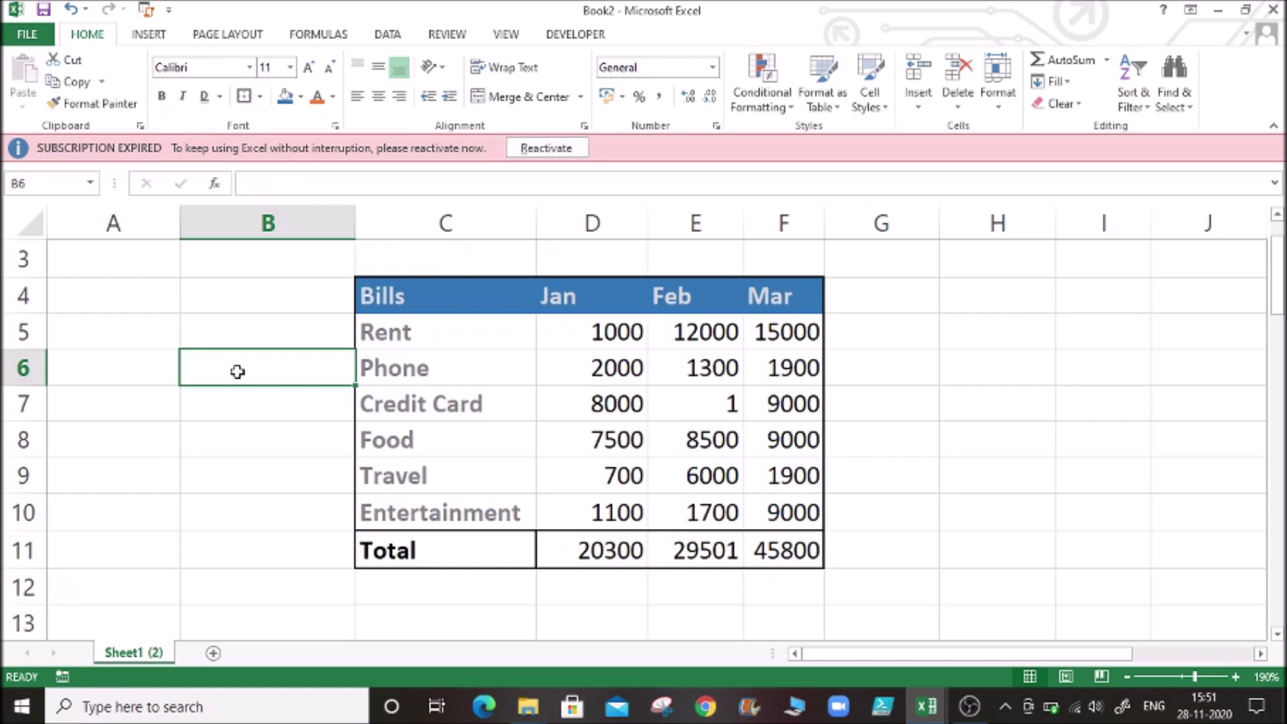
Step: Put a Thick Box Border around the bill names C5:C10
drag(460, 330, 472, 510)
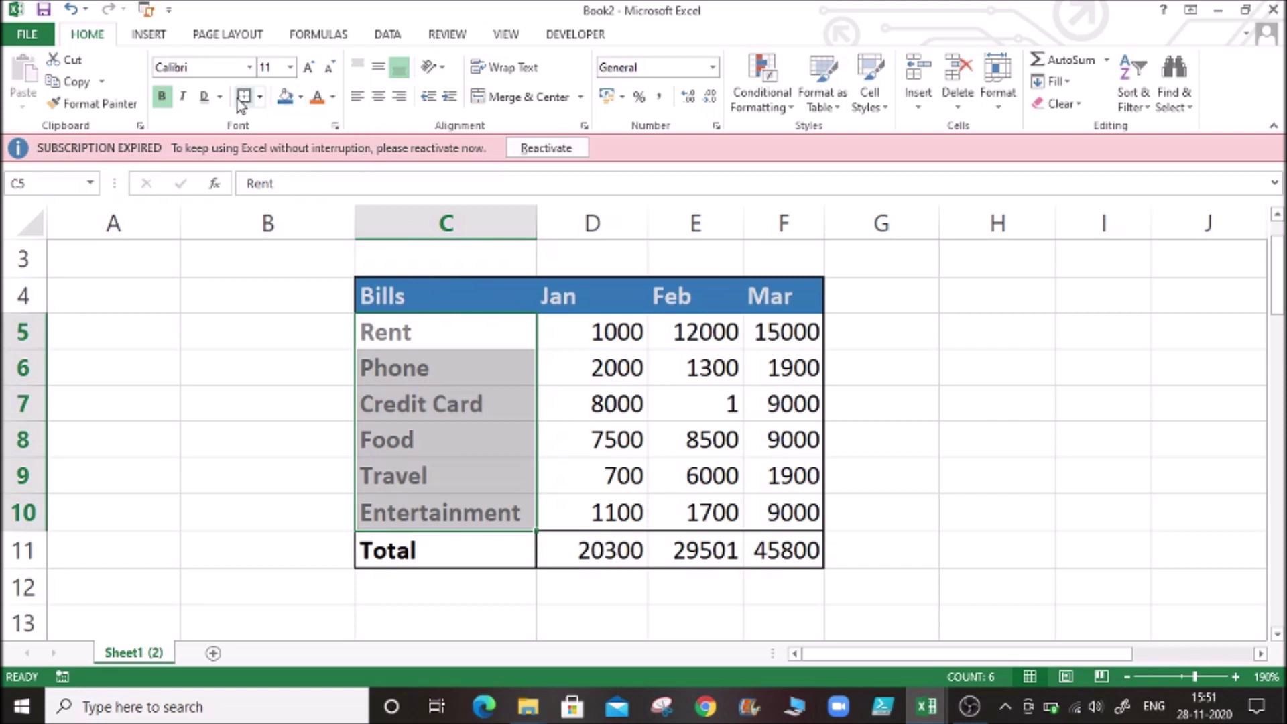
click(260, 97)
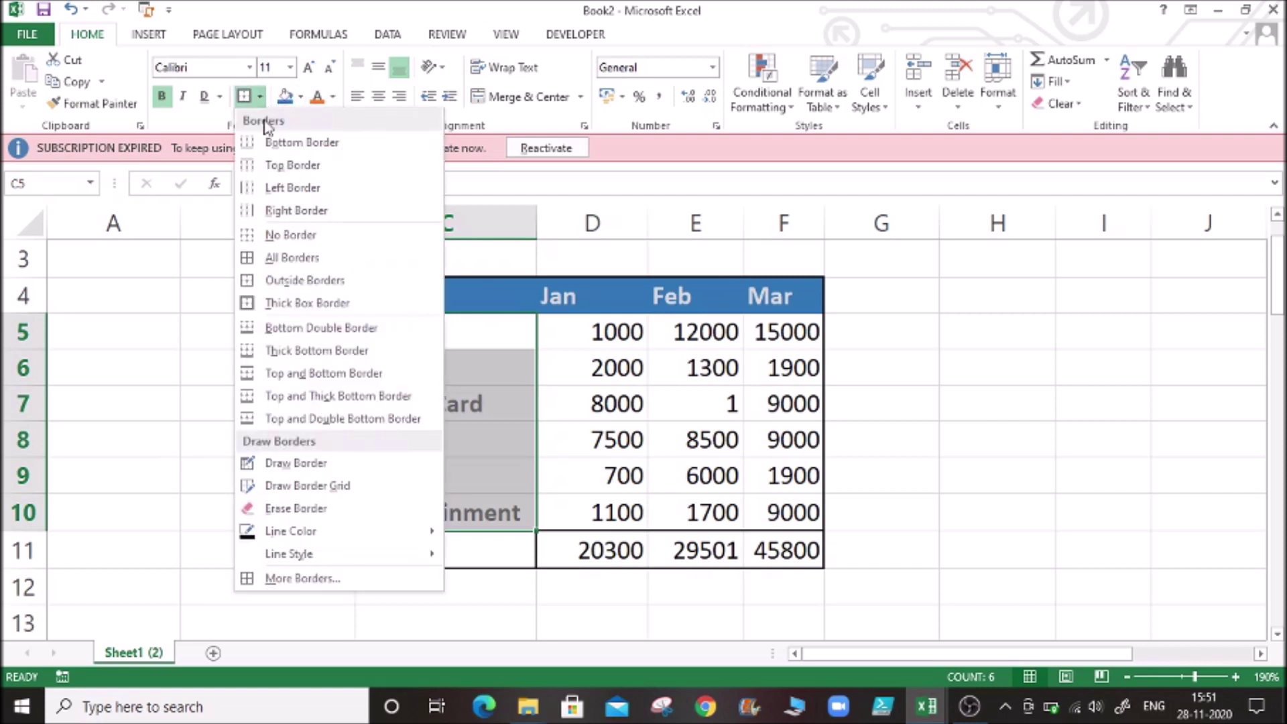
click(280, 303)
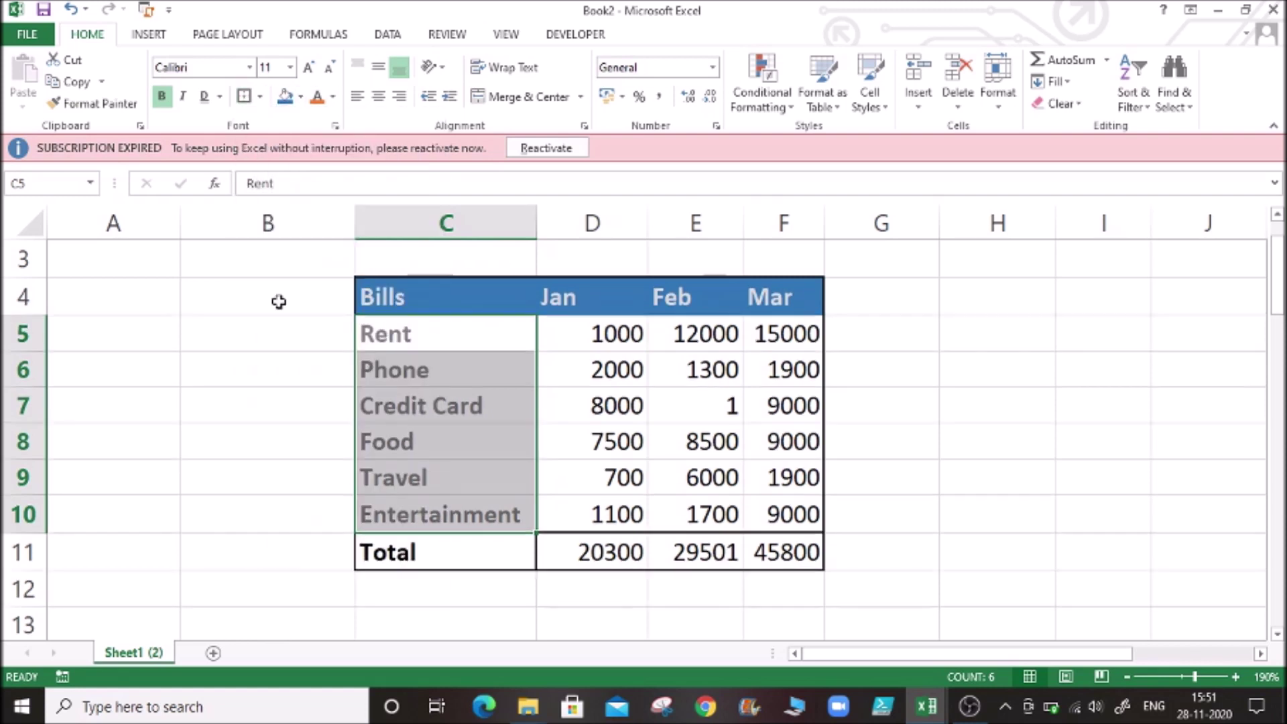
click(203, 417)
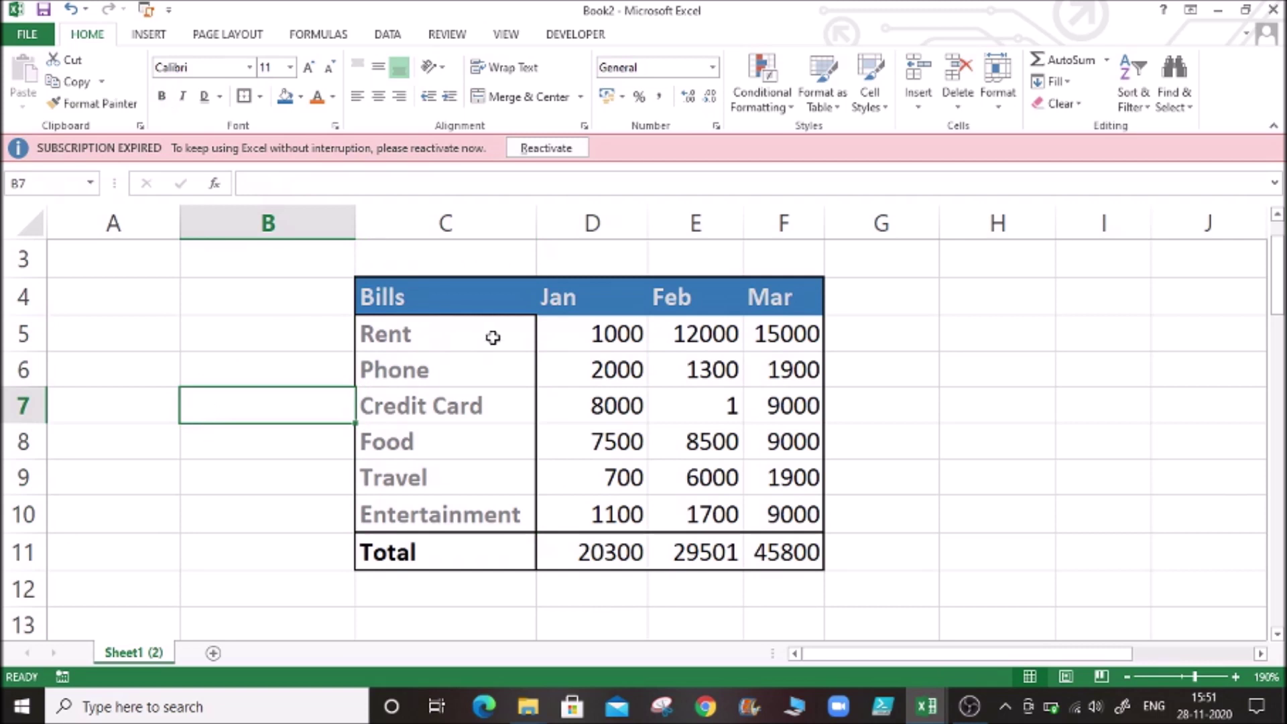
Step: Select the header row C4:F4, then select the Jan–Mar amounts
click(440, 293)
key(shift+Right)
key(shift+Right)
key(shift+Right)
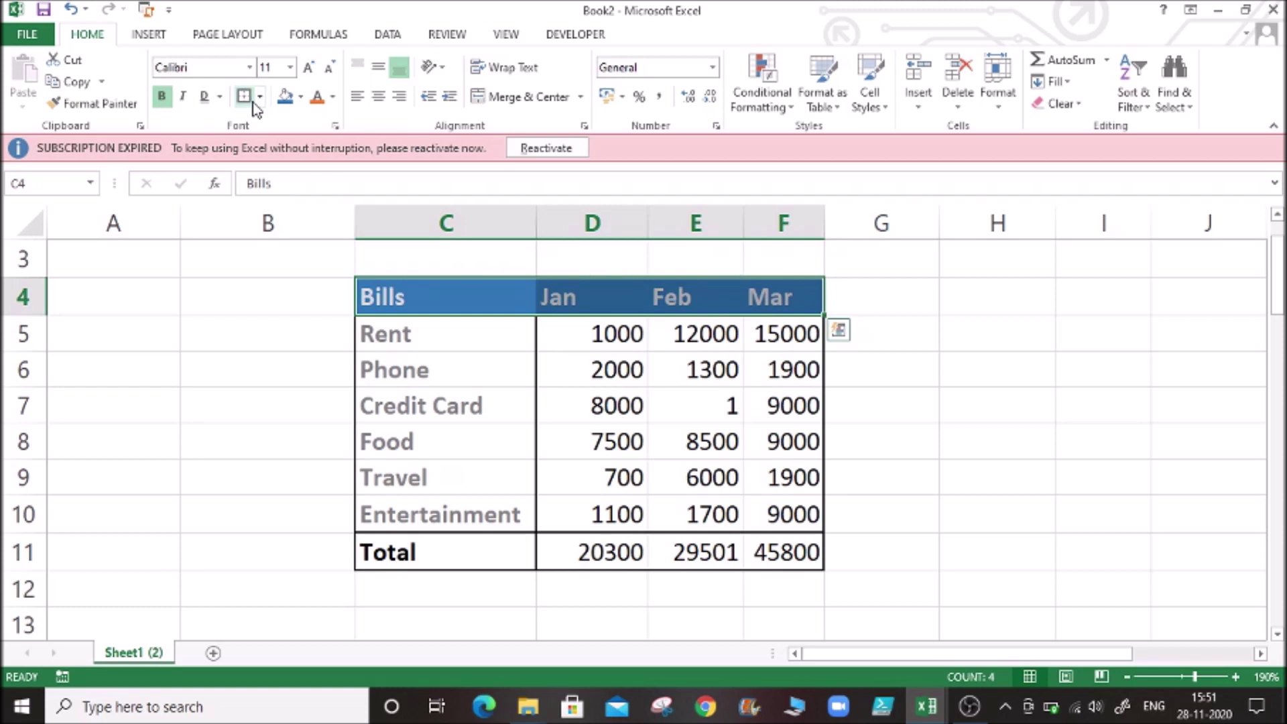
click(168, 440)
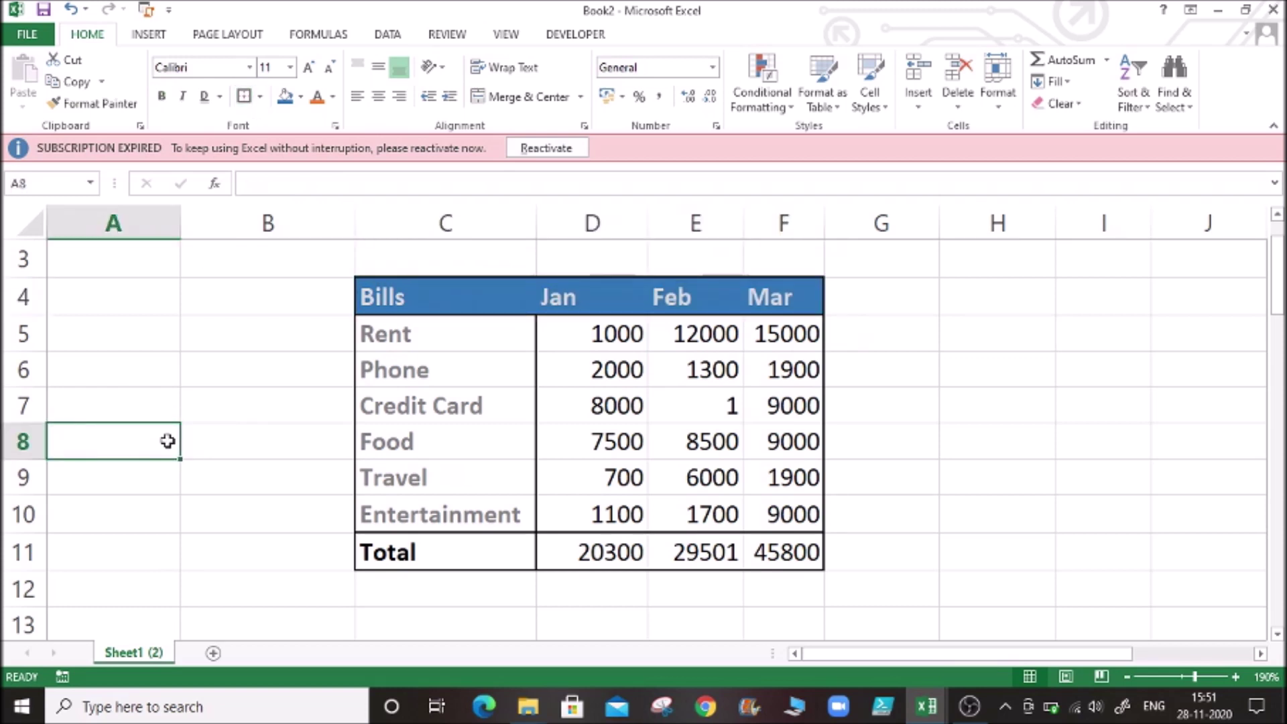
drag(590, 328, 771, 514)
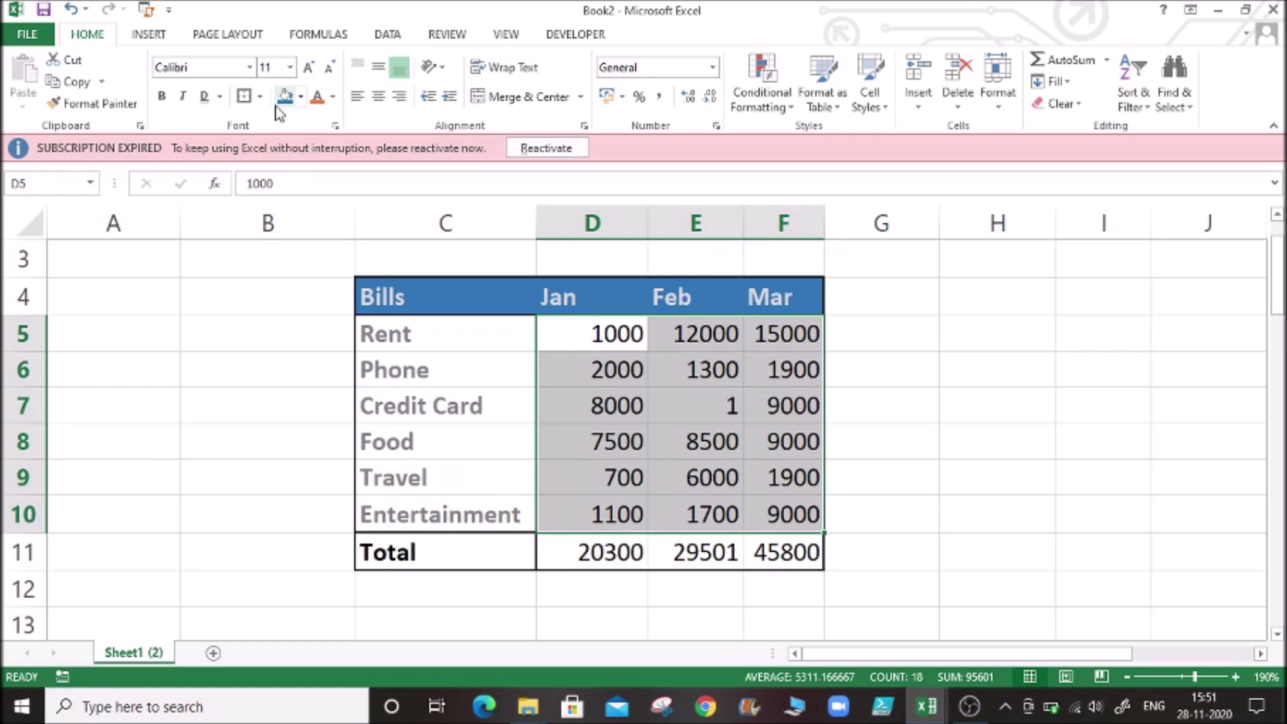
Step: Apply All Borders to the monthly amount cells
click(260, 96)
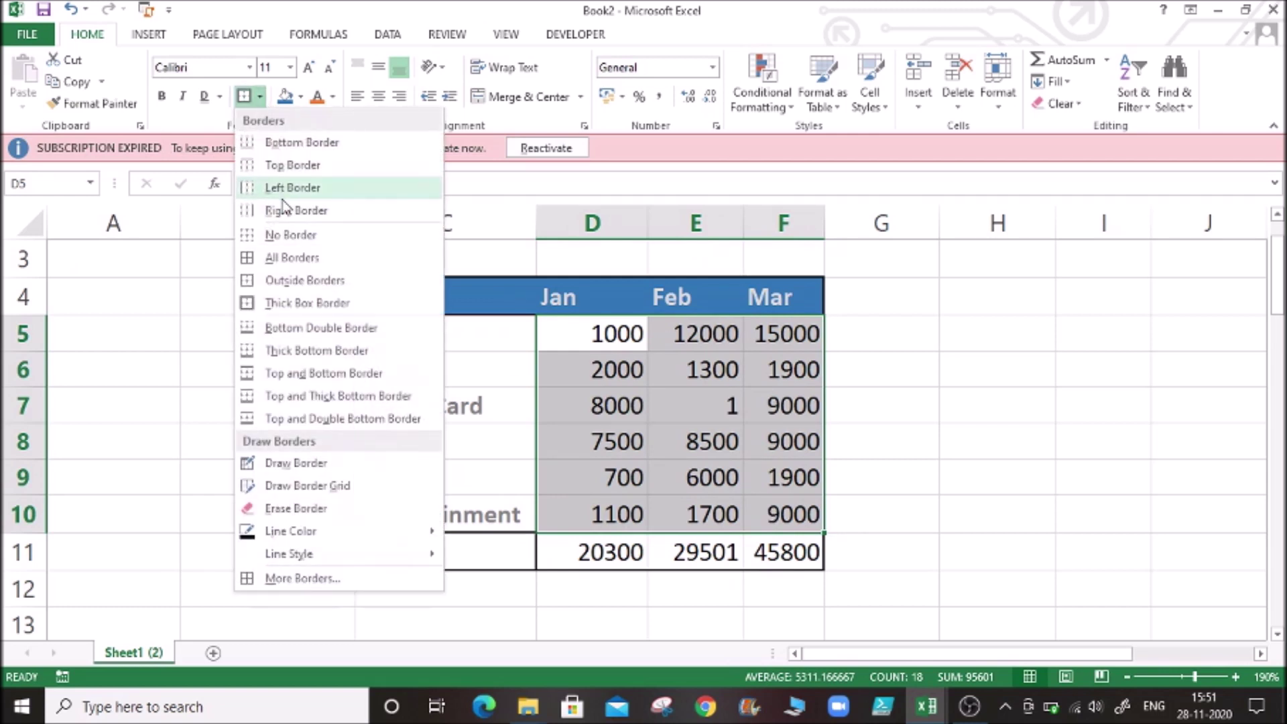
click(293, 259)
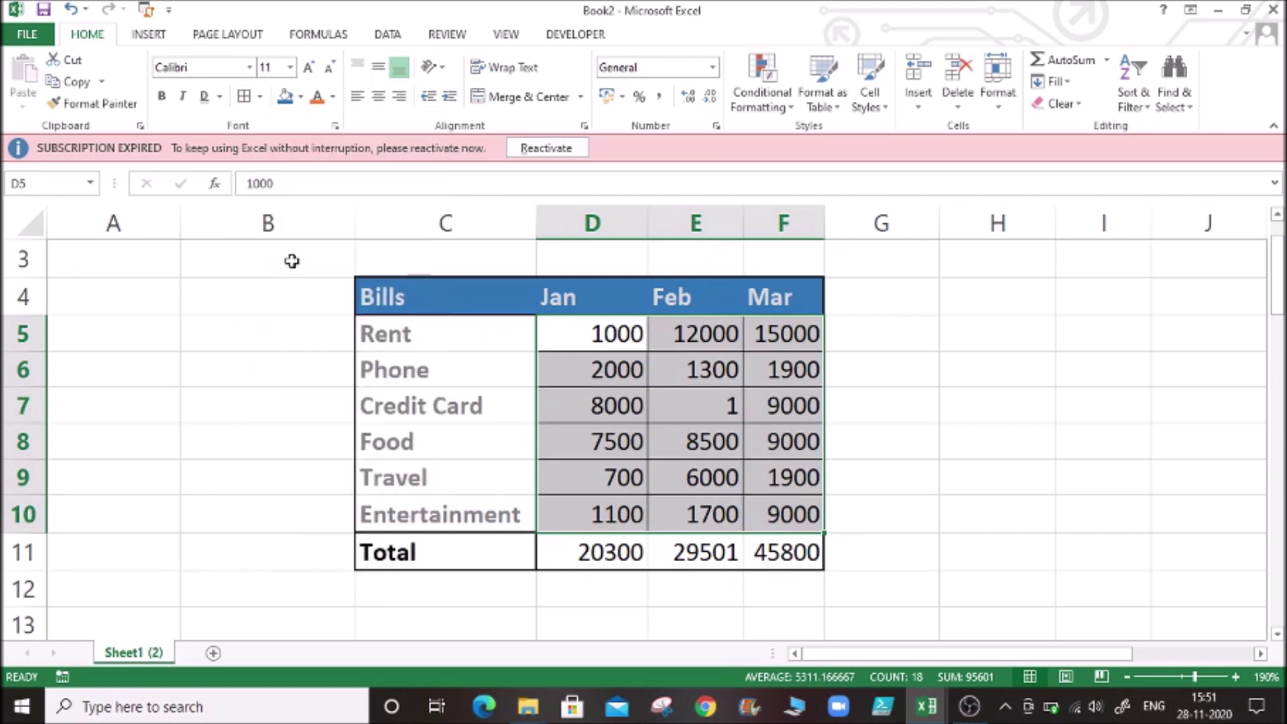
click(105, 406)
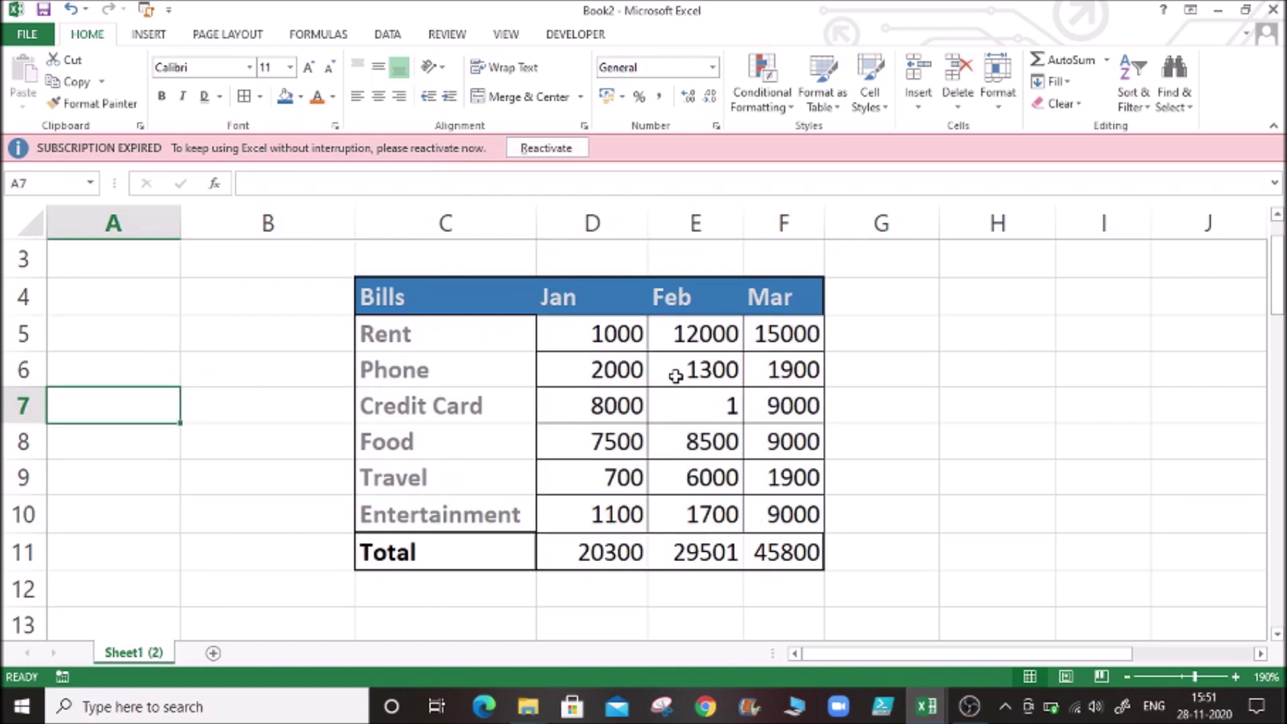
drag(594, 337, 813, 445)
click(923, 432)
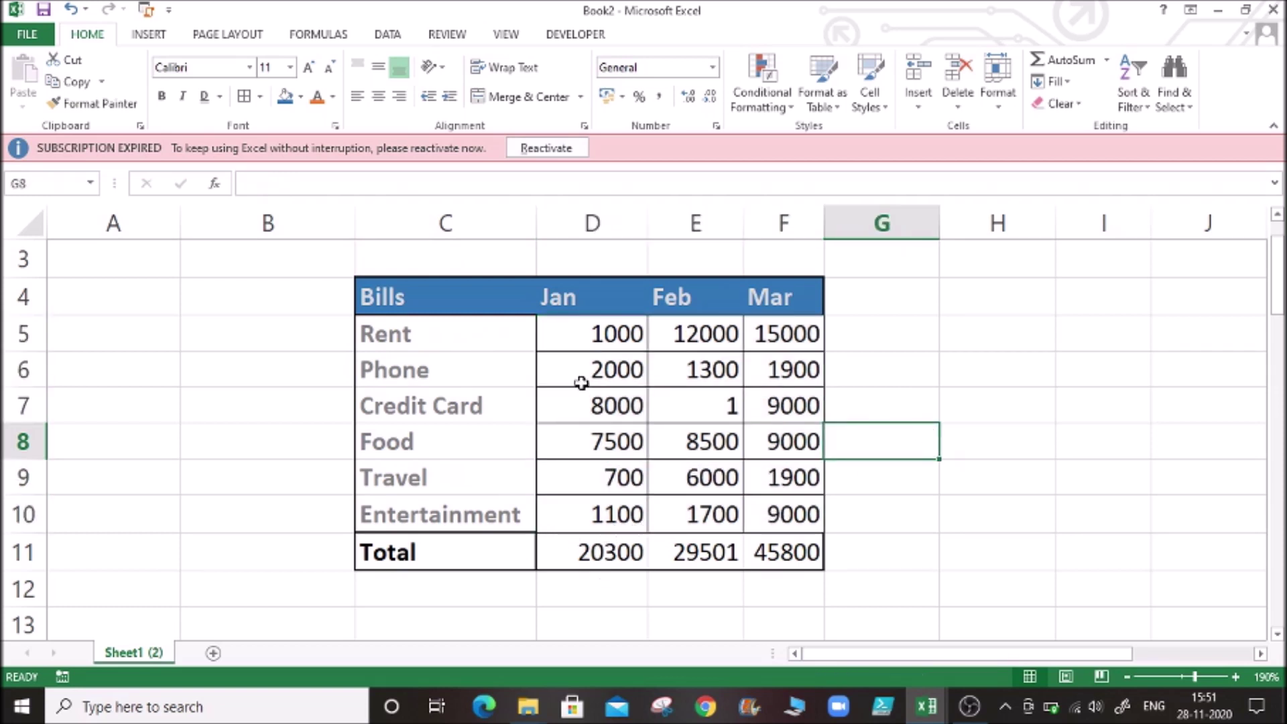
Step: Put a Thick Box Border around the monthly amounts D5:F10
drag(589, 329, 778, 518)
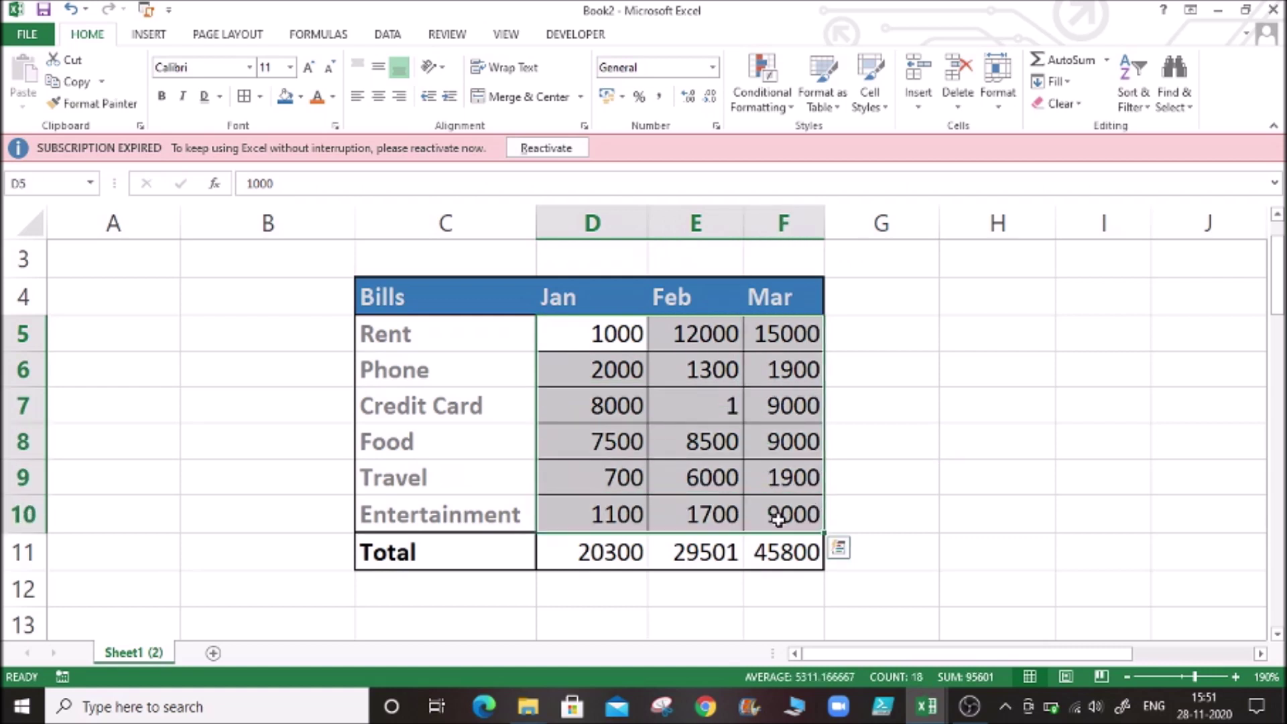
click(261, 97)
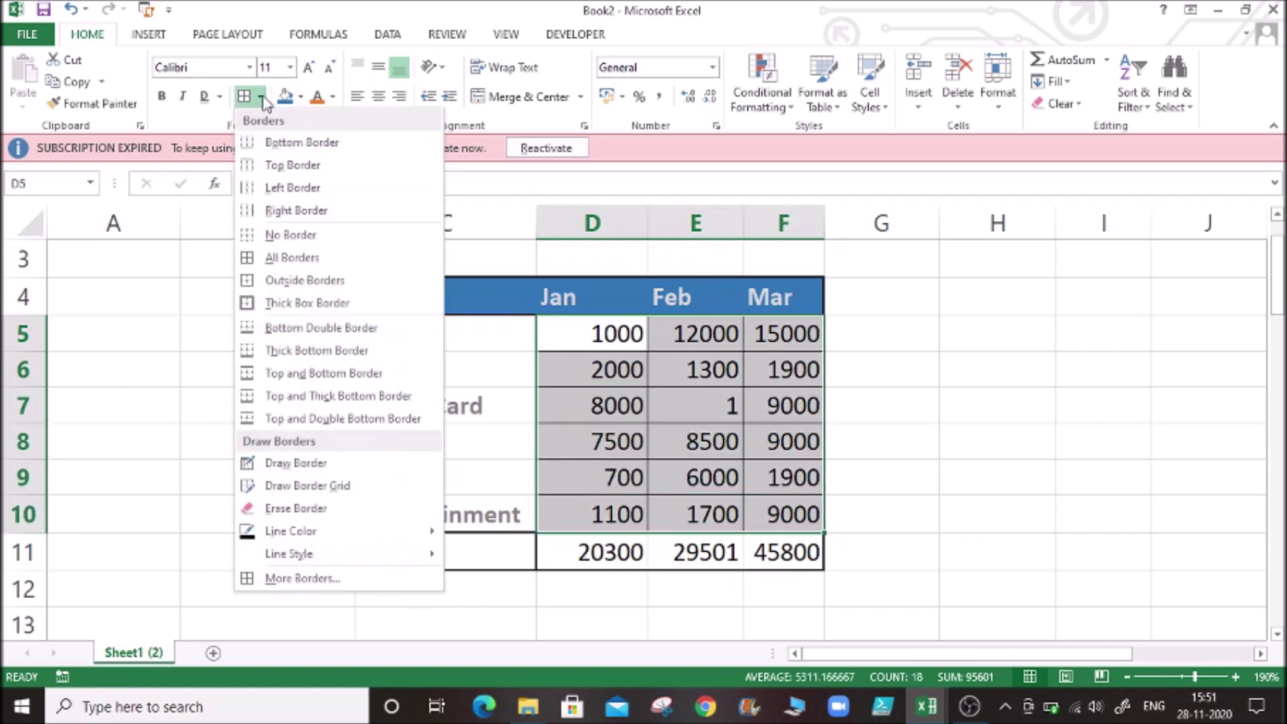
click(278, 303)
click(153, 367)
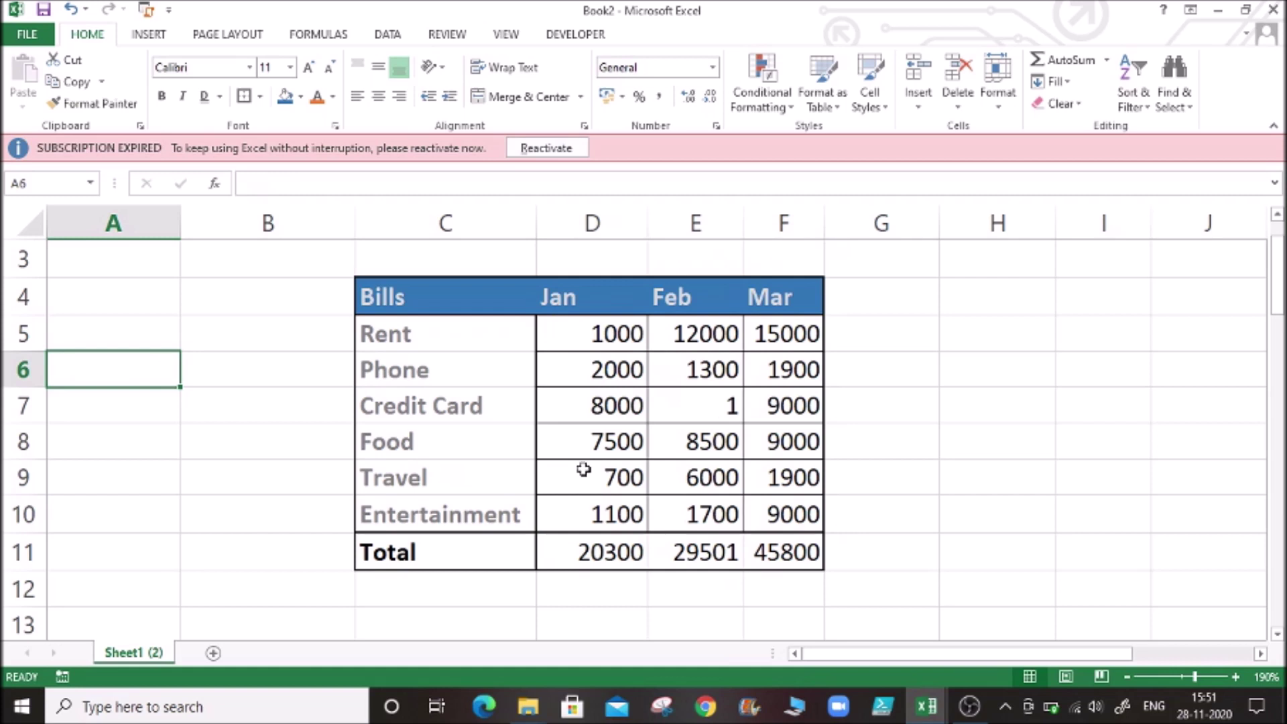
click(947, 376)
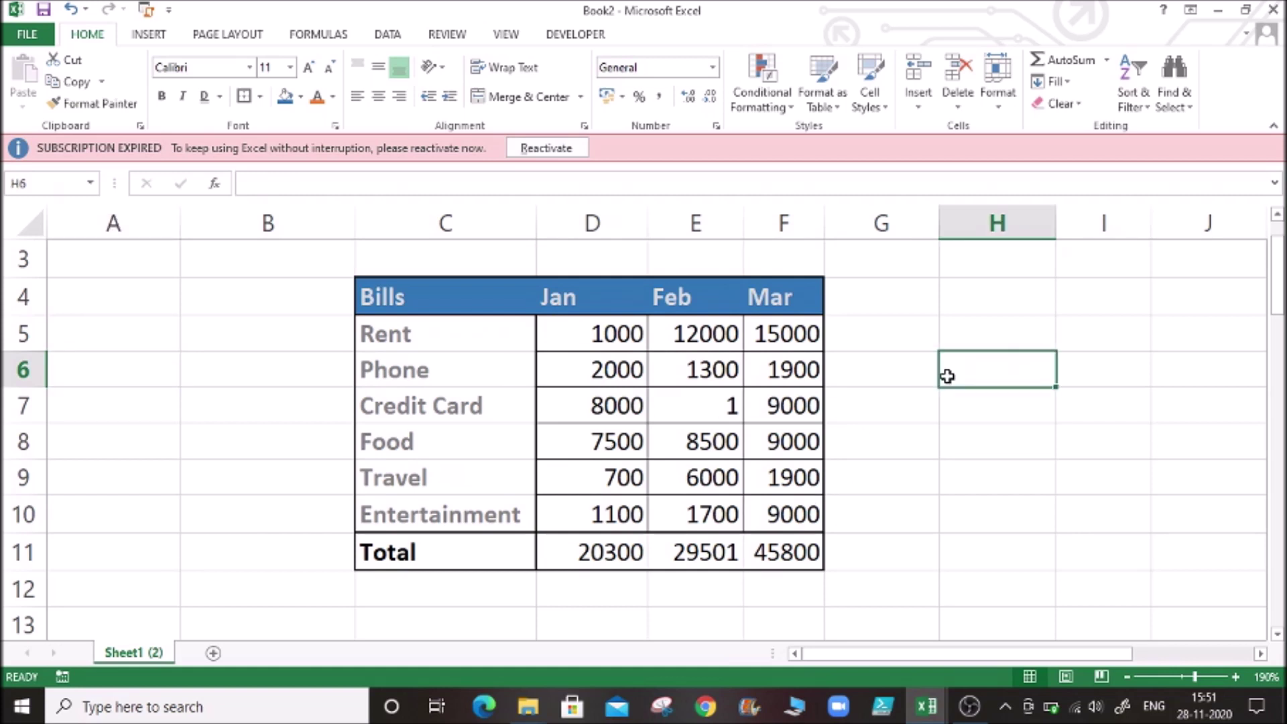
click(260, 97)
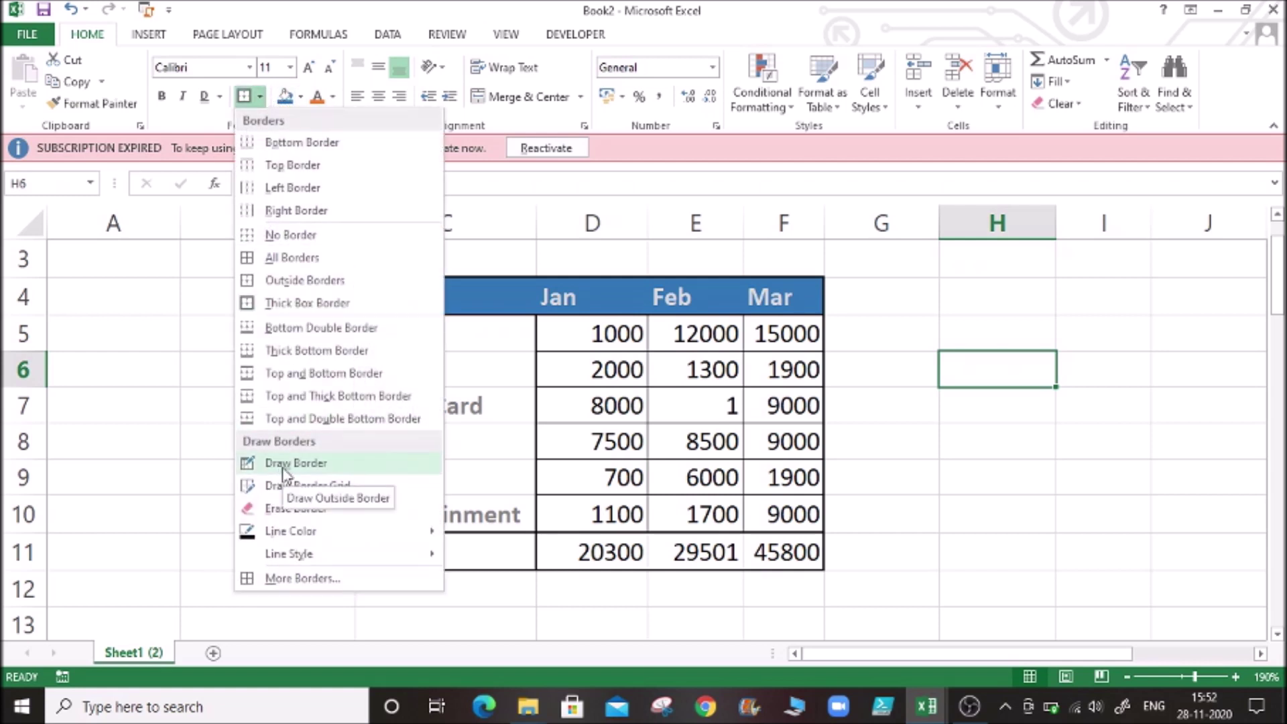
click(302, 578)
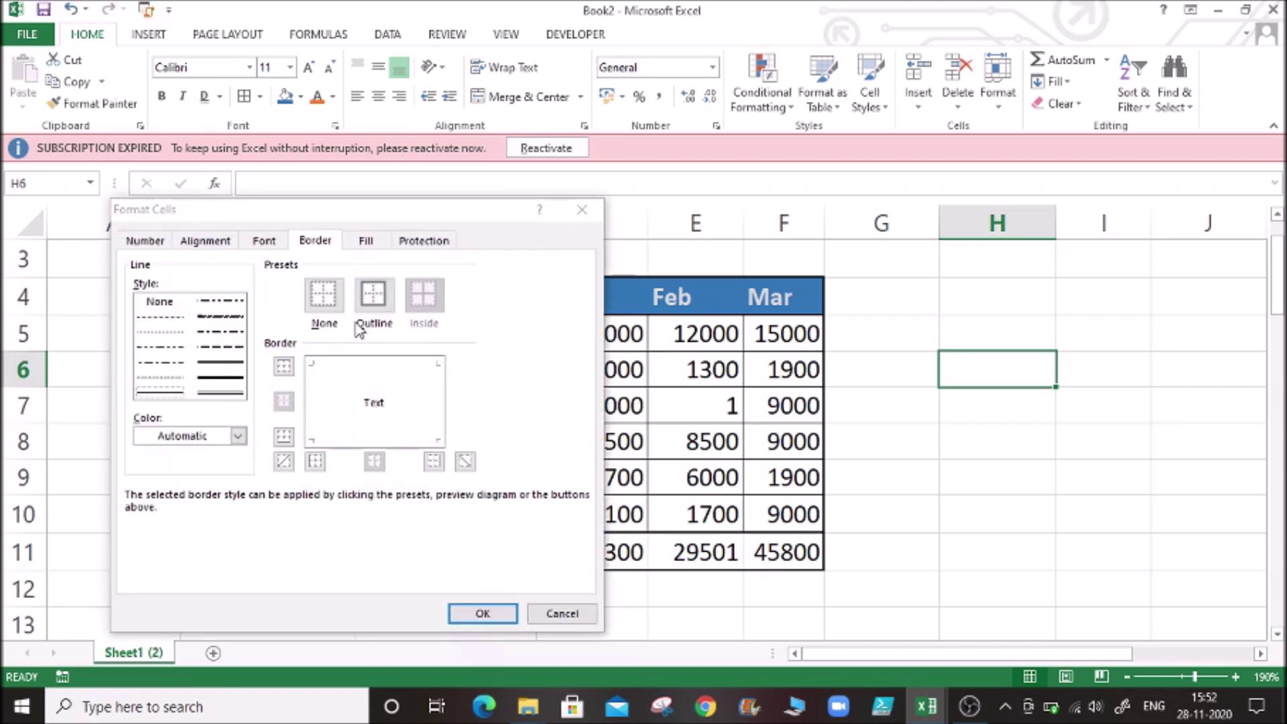
click(185, 317)
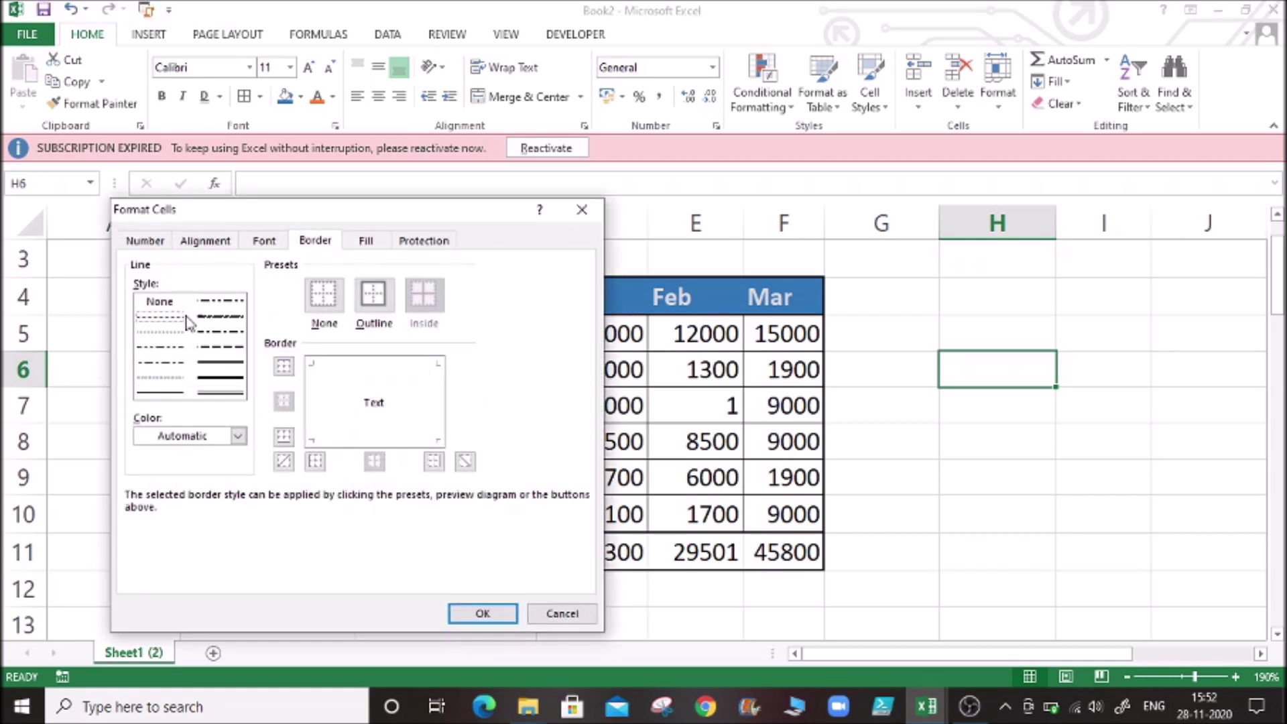
click(475, 614)
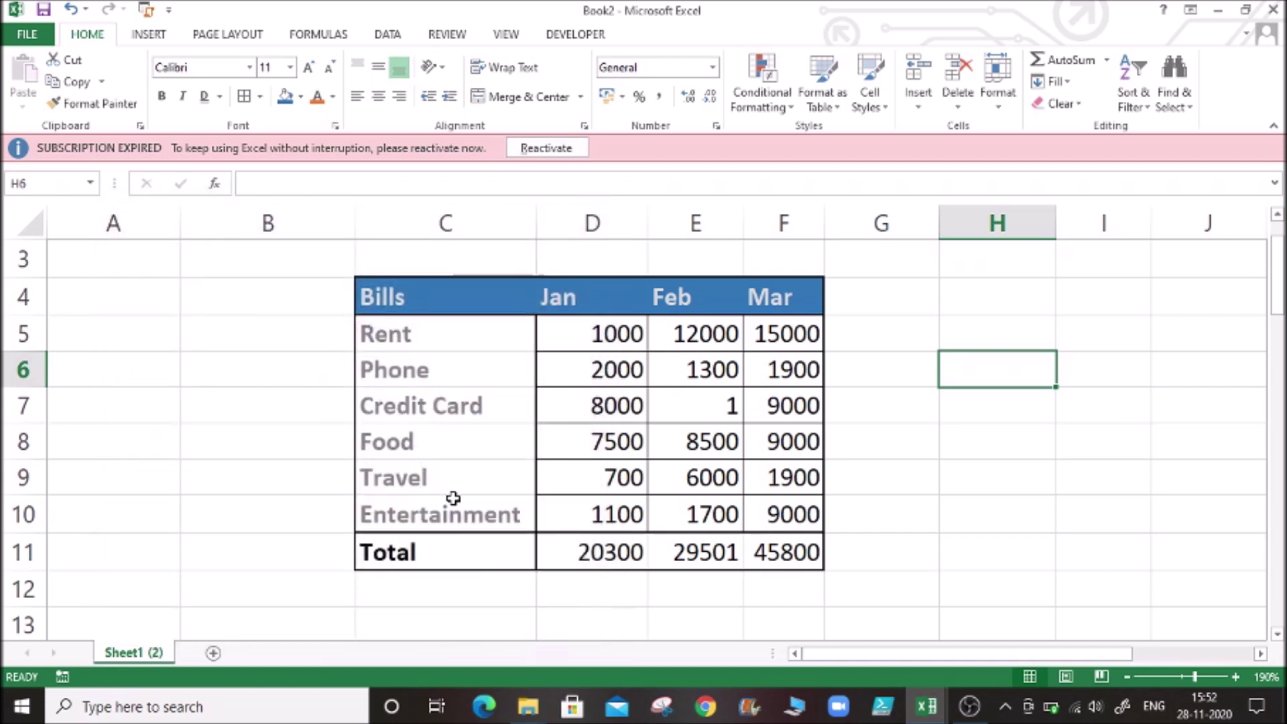
drag(431, 543, 812, 556)
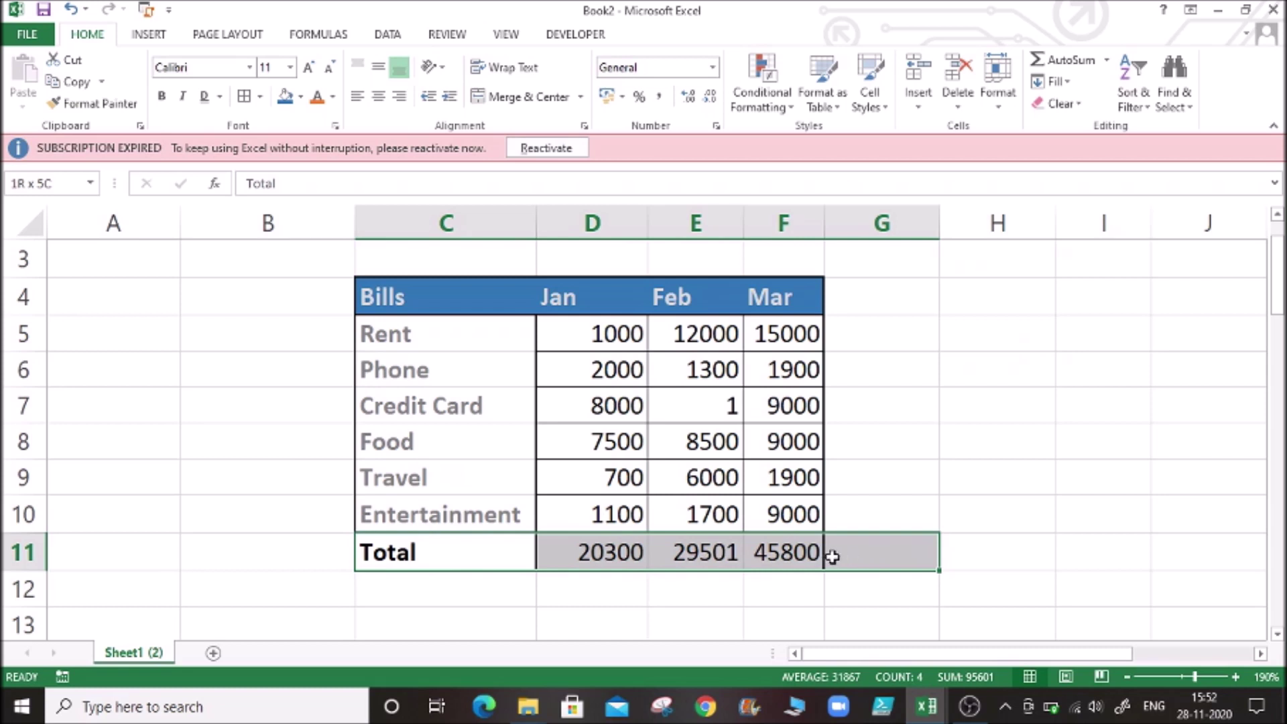
click(1034, 434)
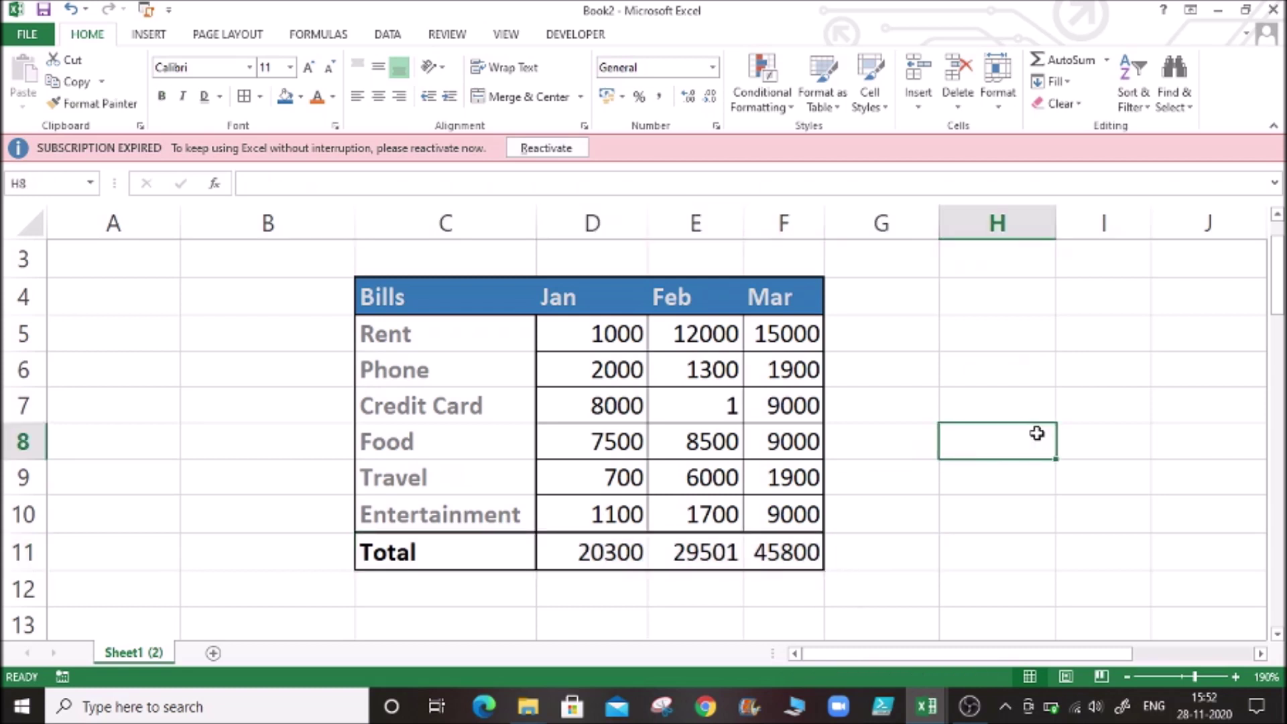
drag(606, 331, 791, 514)
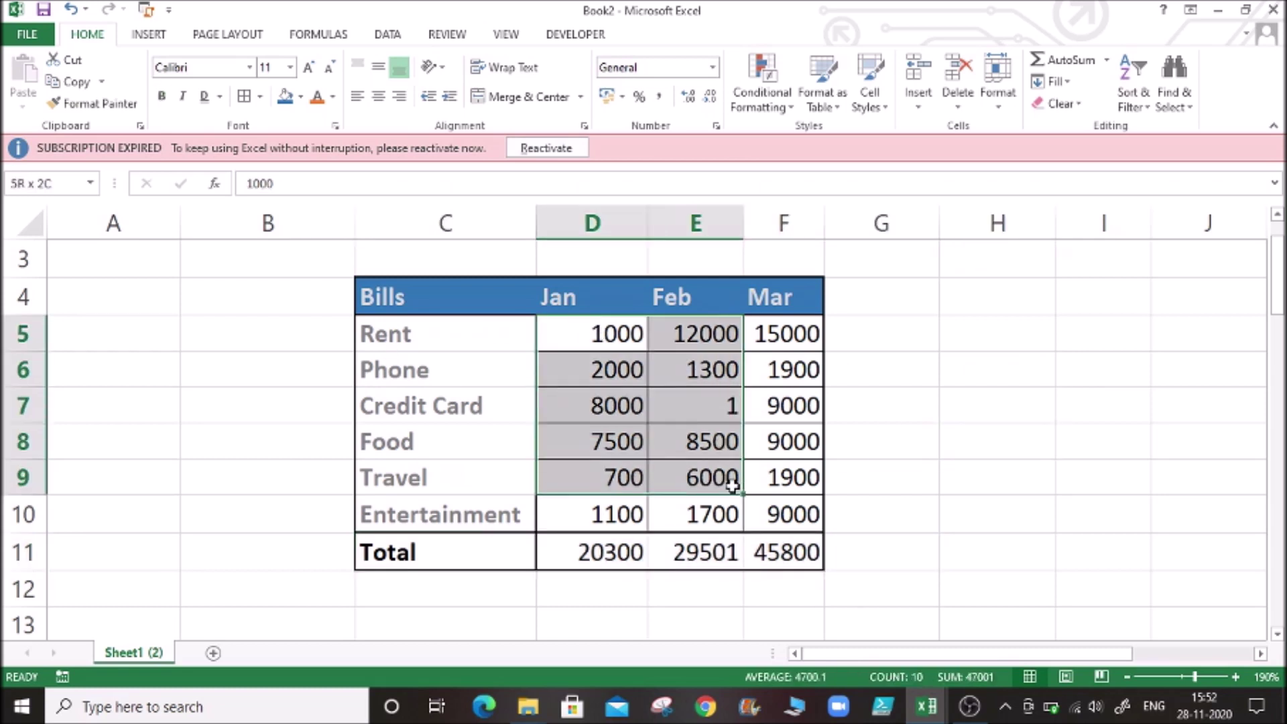
click(260, 97)
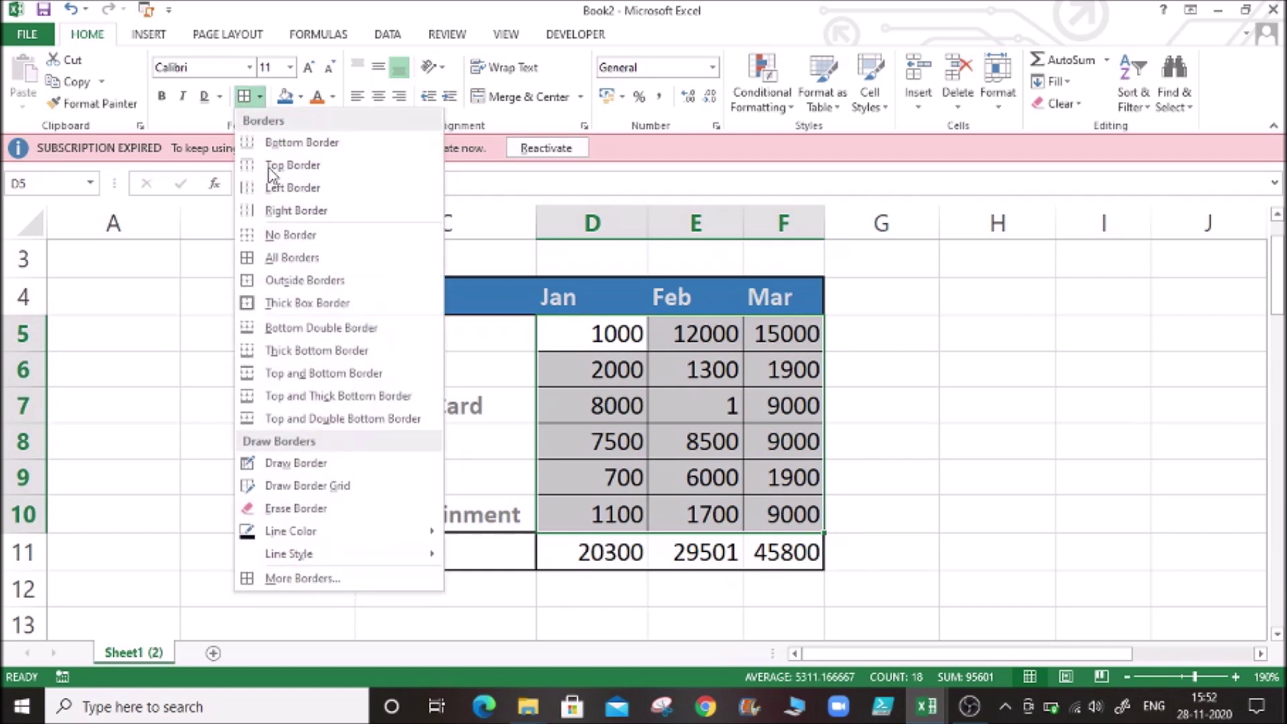
click(293, 328)
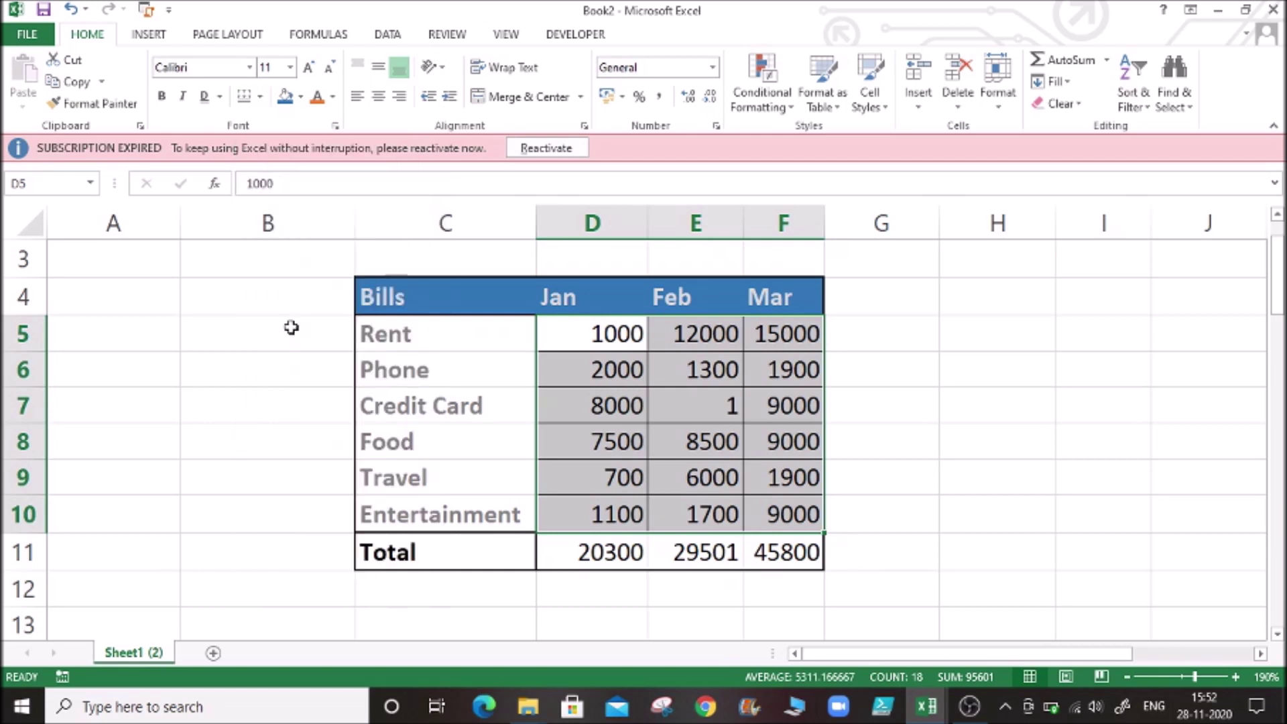
click(113, 357)
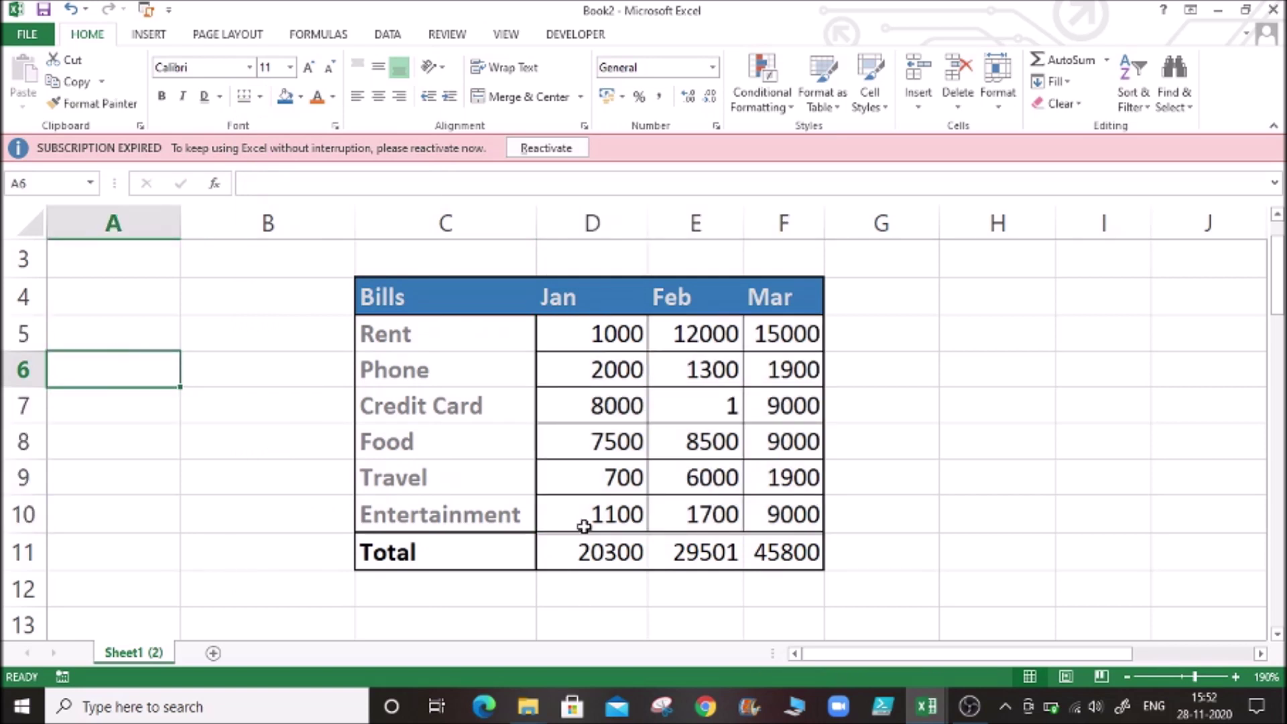
click(261, 97)
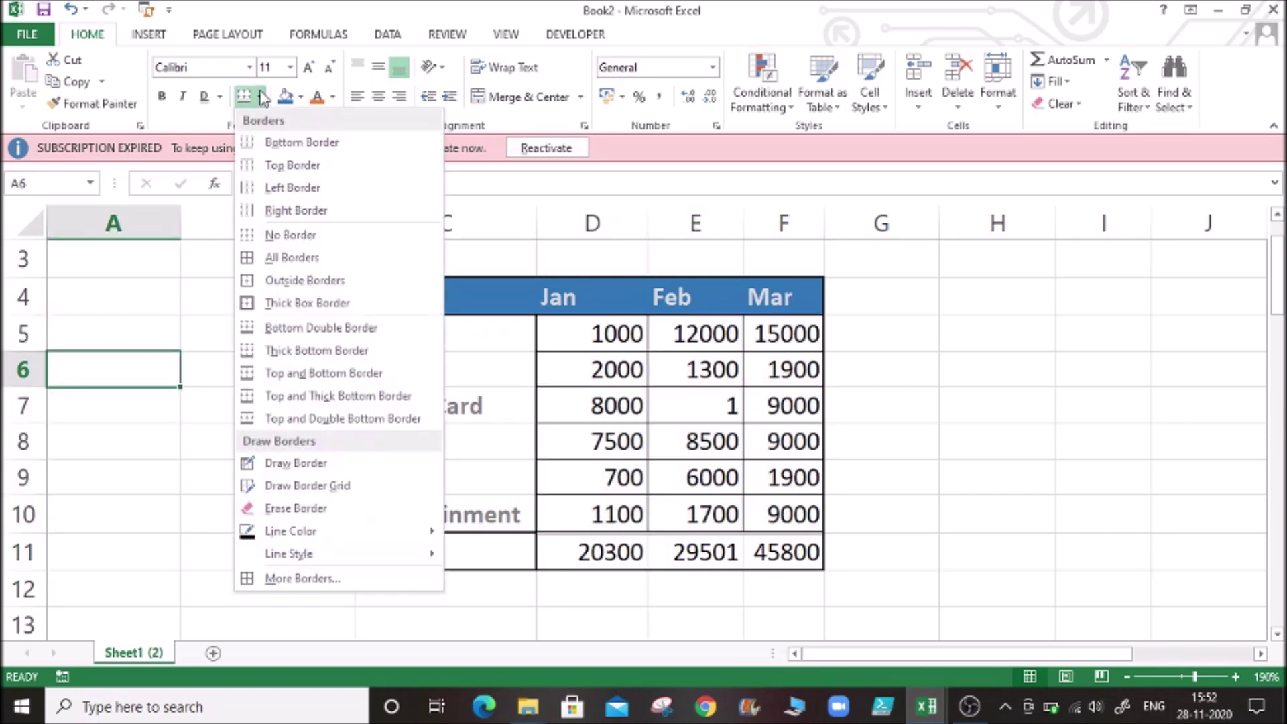
click(290, 210)
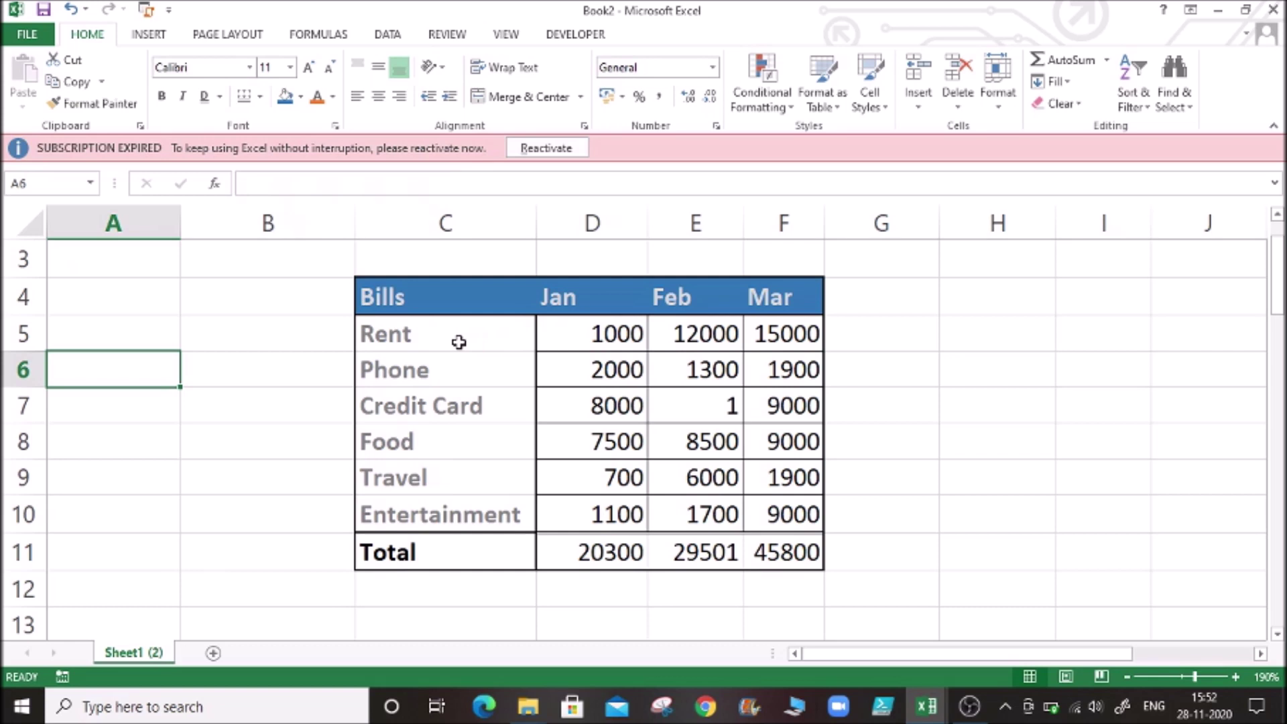
drag(454, 339, 441, 513)
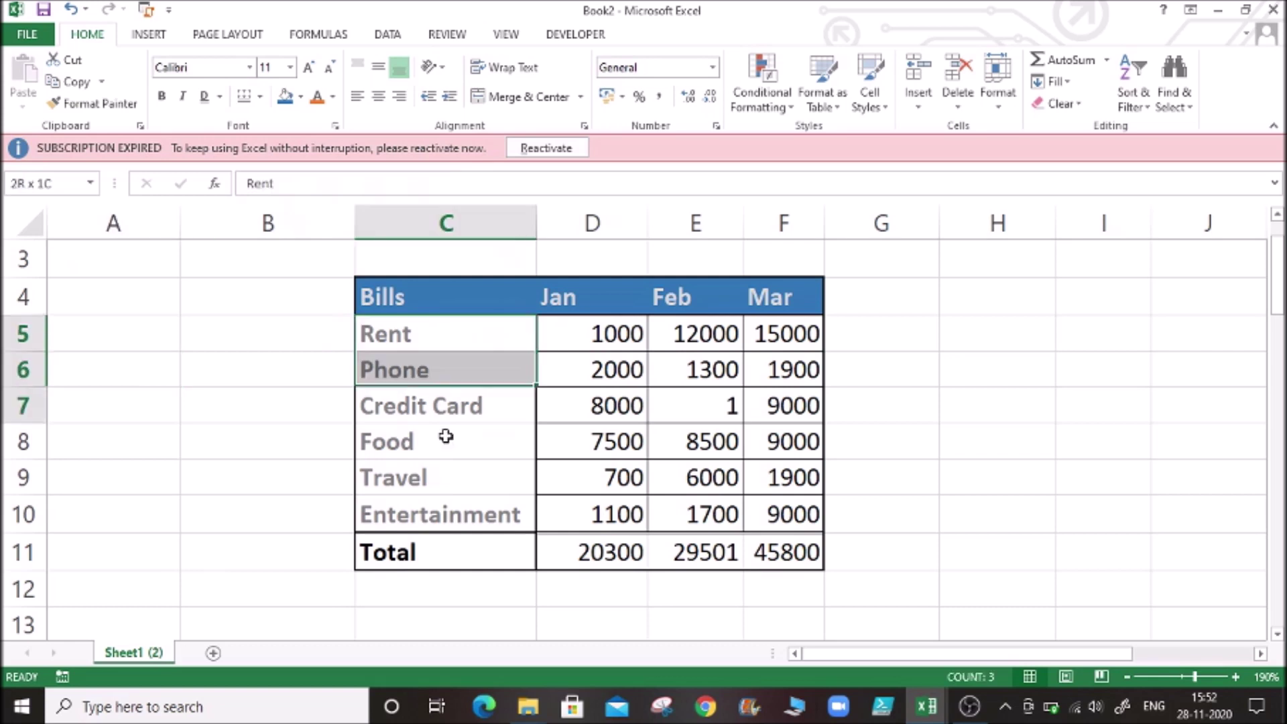
Step: Set the border line colour to red and draw the C/D divider from Phone to Entertainment
click(260, 97)
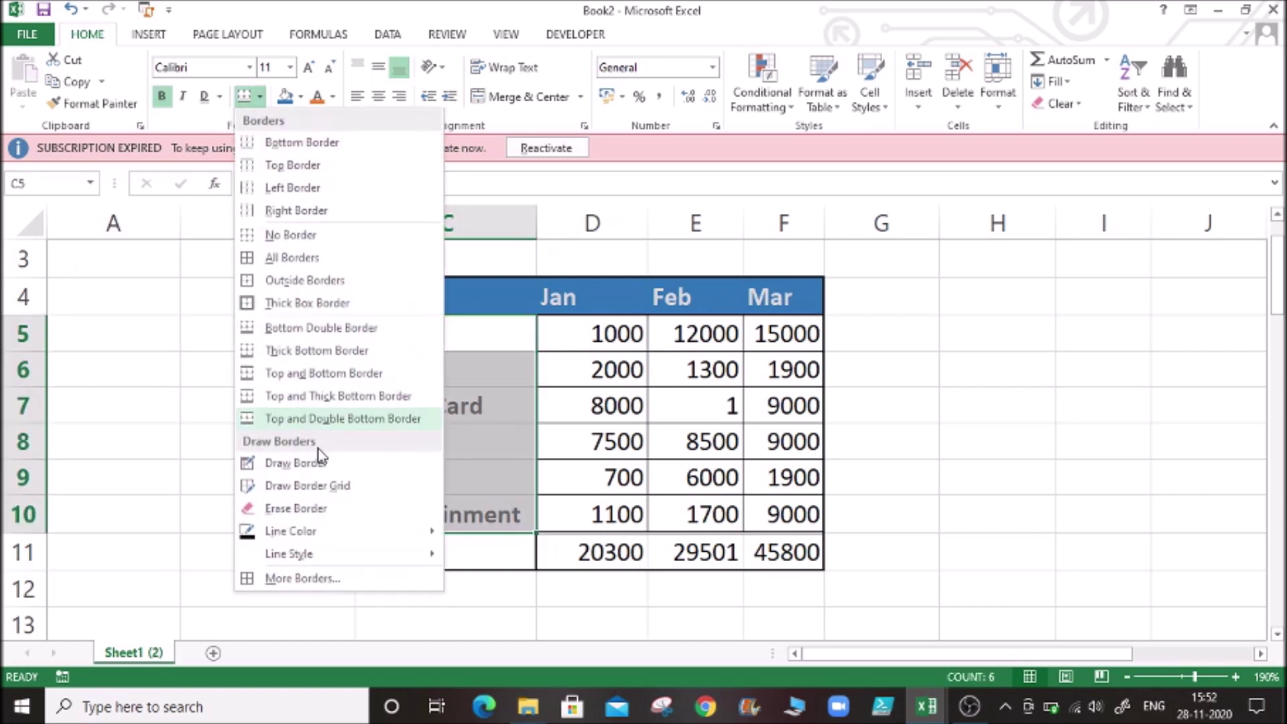
mouse_move(291, 531)
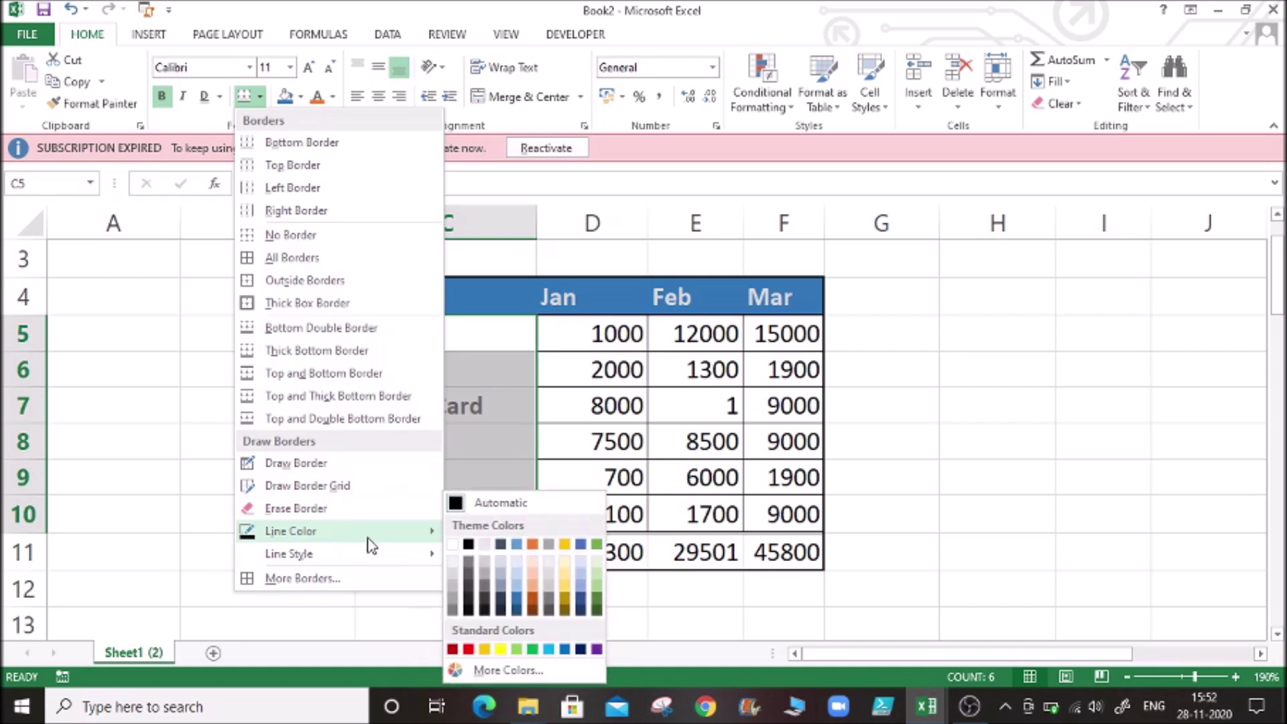
click(470, 650)
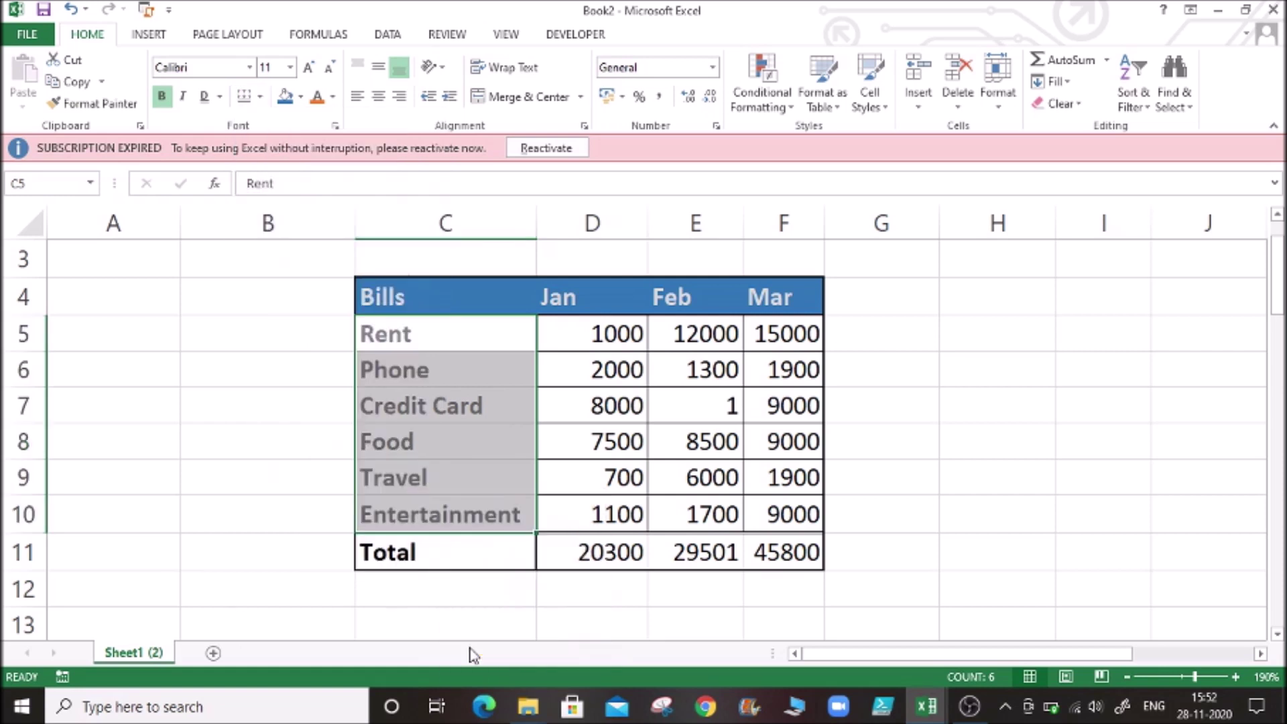
click(156, 422)
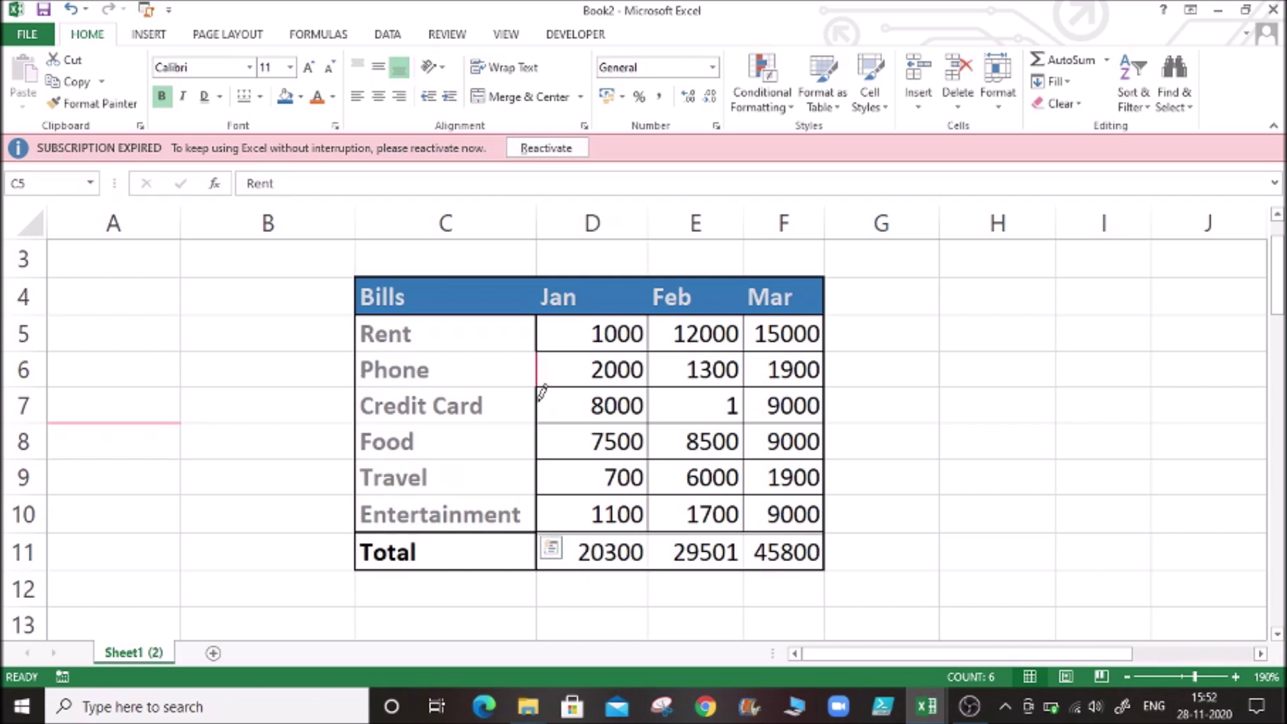
click(538, 402)
click(537, 477)
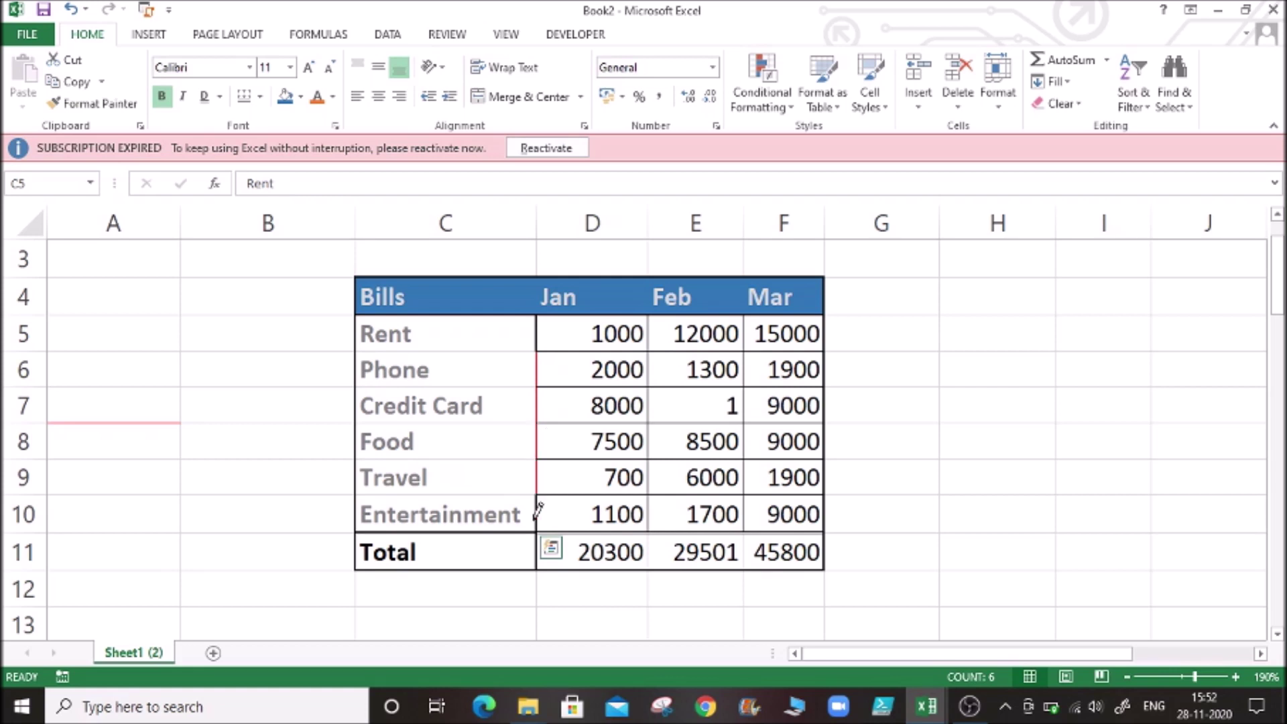
click(536, 514)
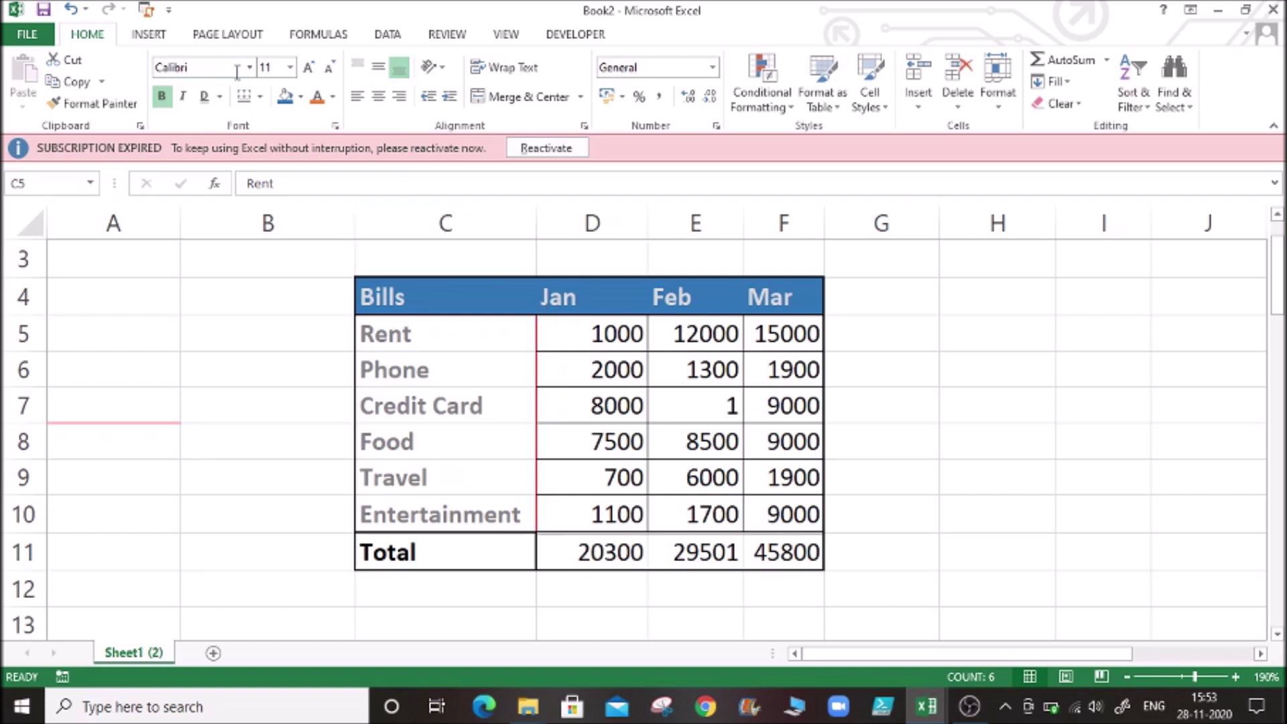
Step: Use Erase Border to remove the red divider beside Credit Card
click(260, 97)
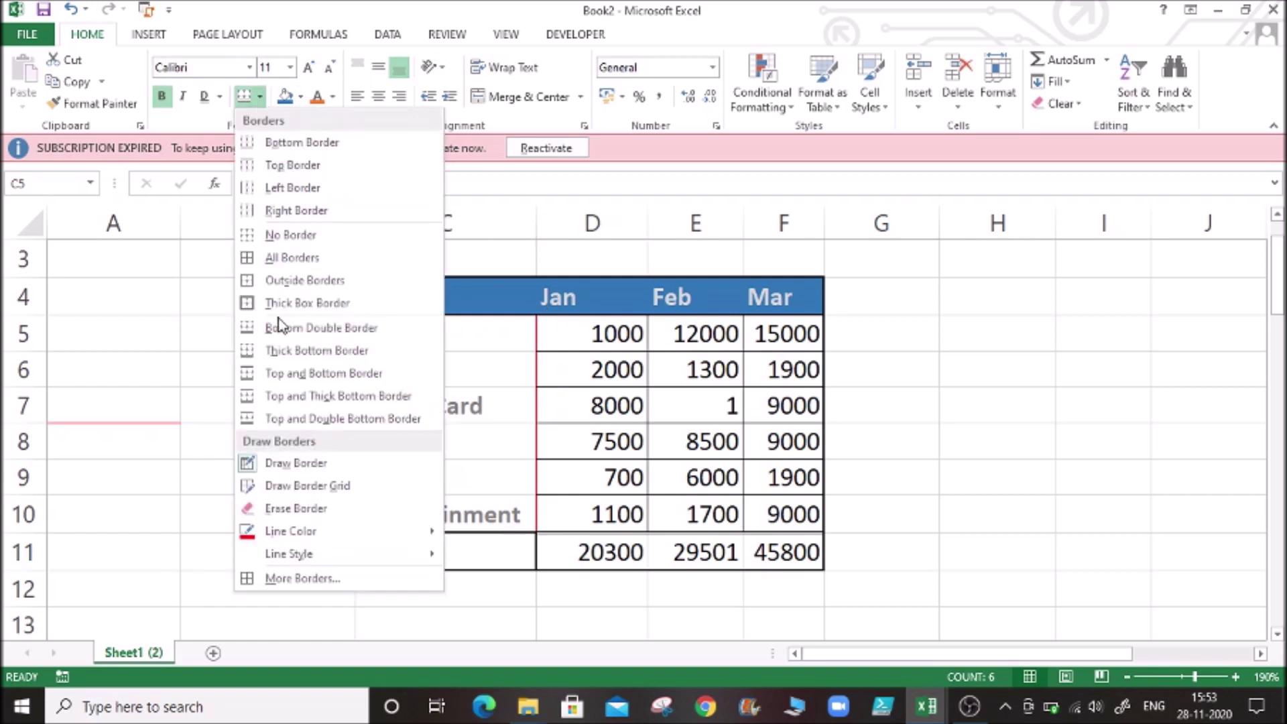
click(301, 511)
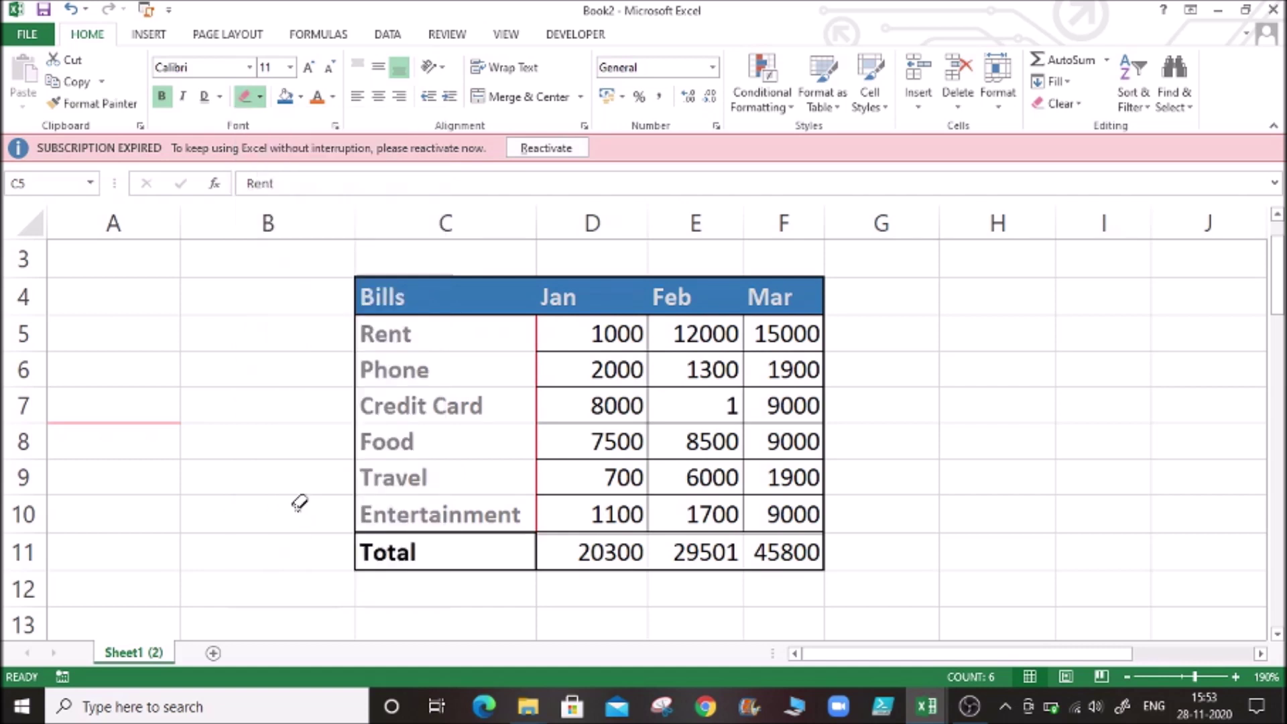
click(537, 402)
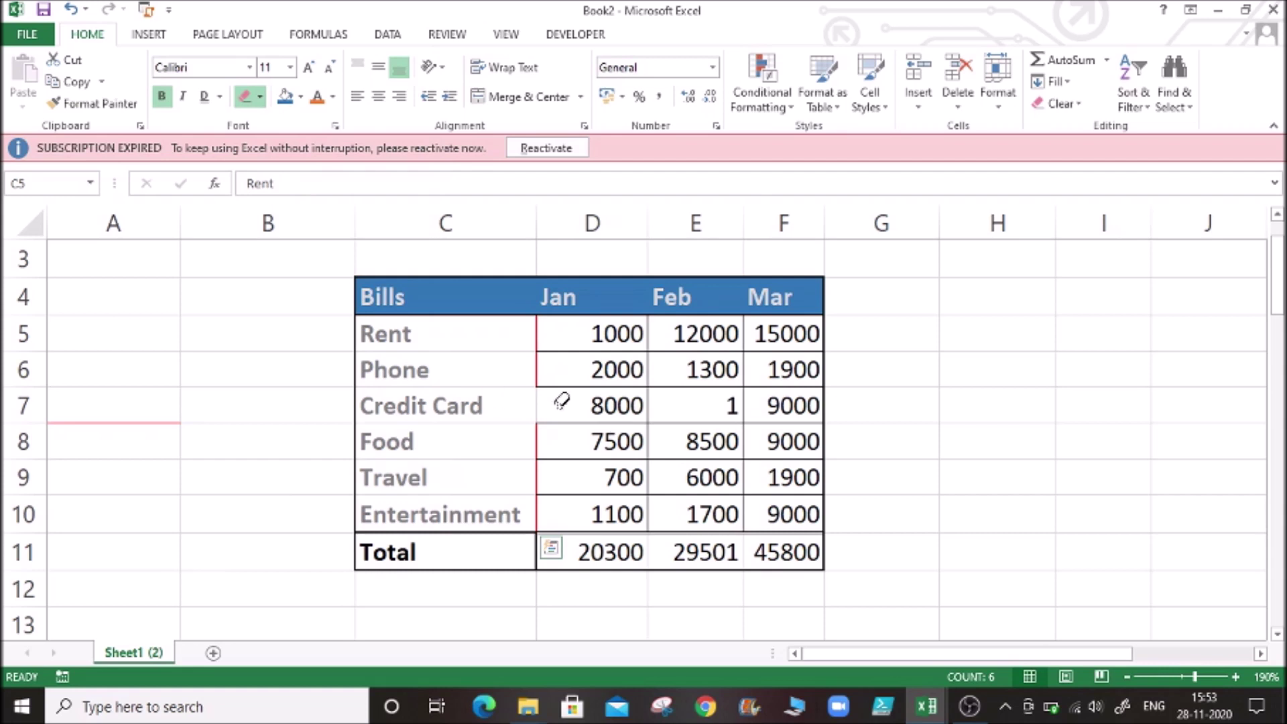